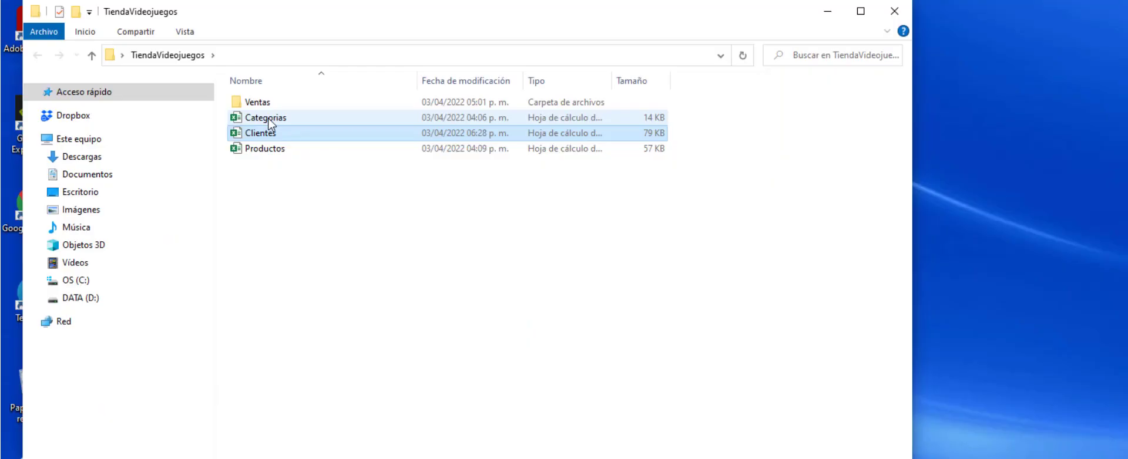
Open the Categorias workbook and review its genres, publishers, ratings and consoles sheets.
double_click(257, 114)
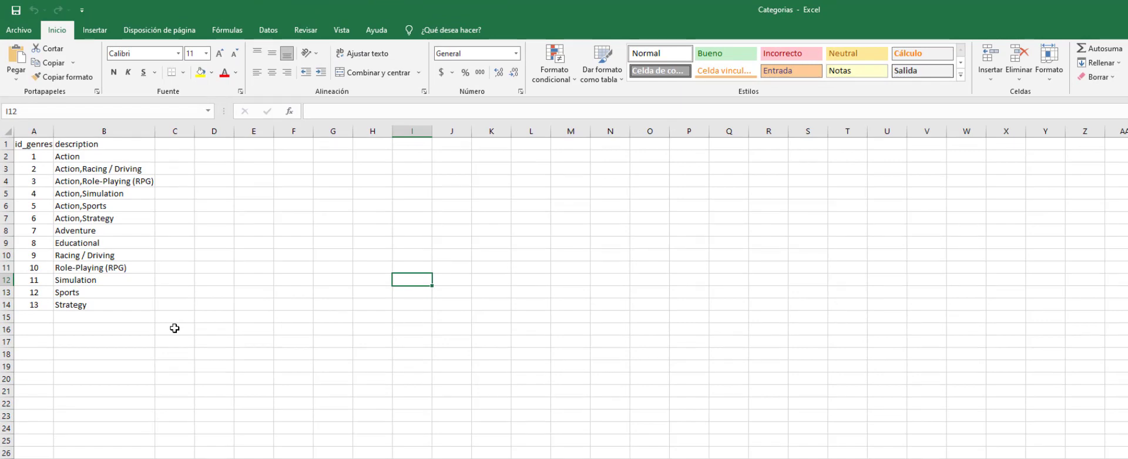
key("ctrl+Page_Down")
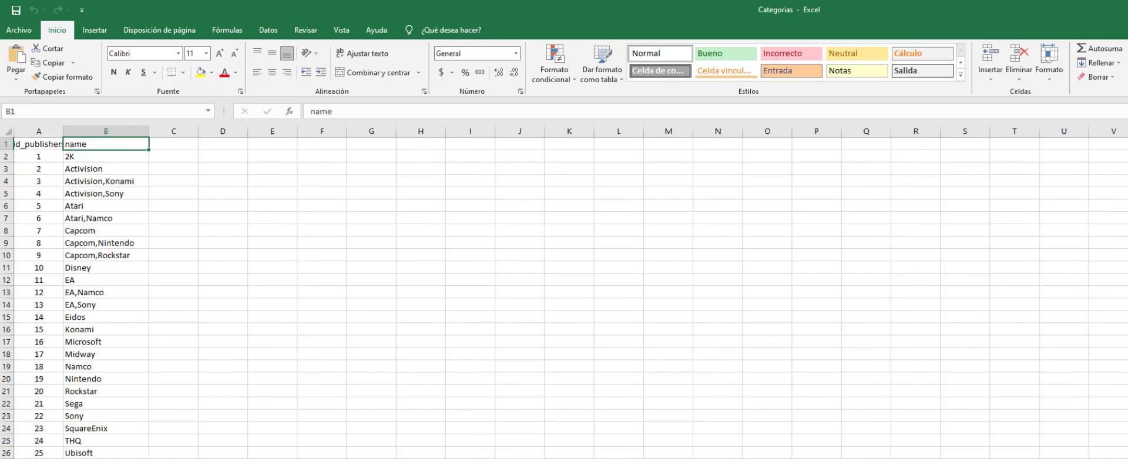
key("ctrl+Page_Down")
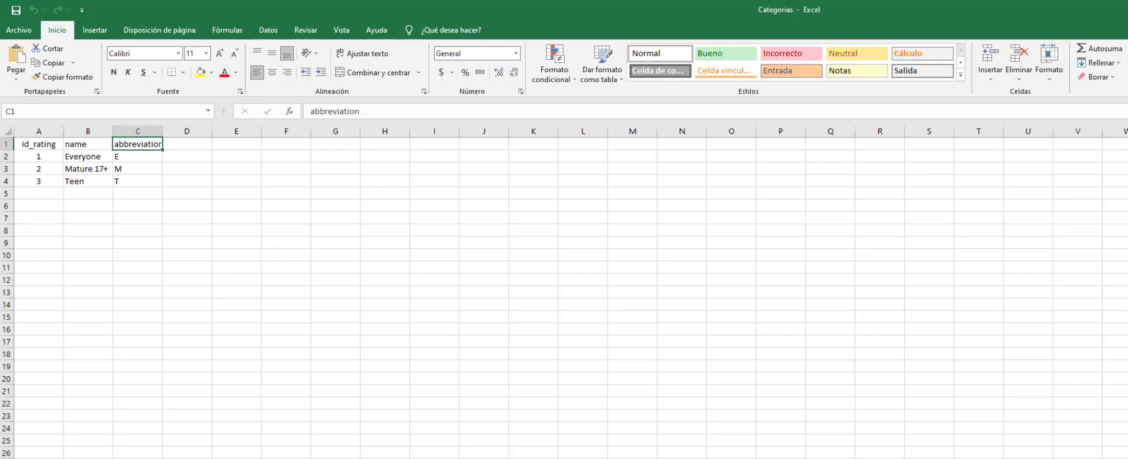
key("ctrl+Page_Down")
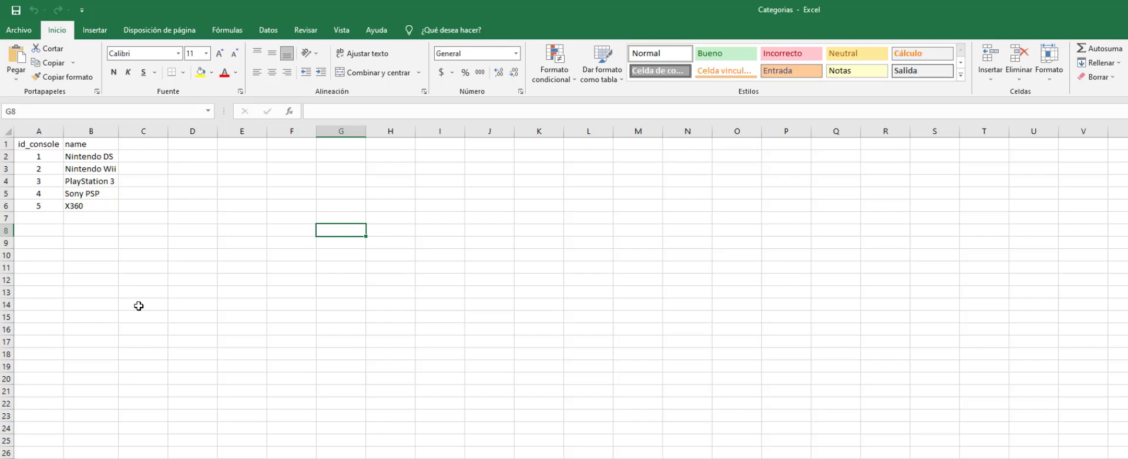
key("ctrl+Page_Down")
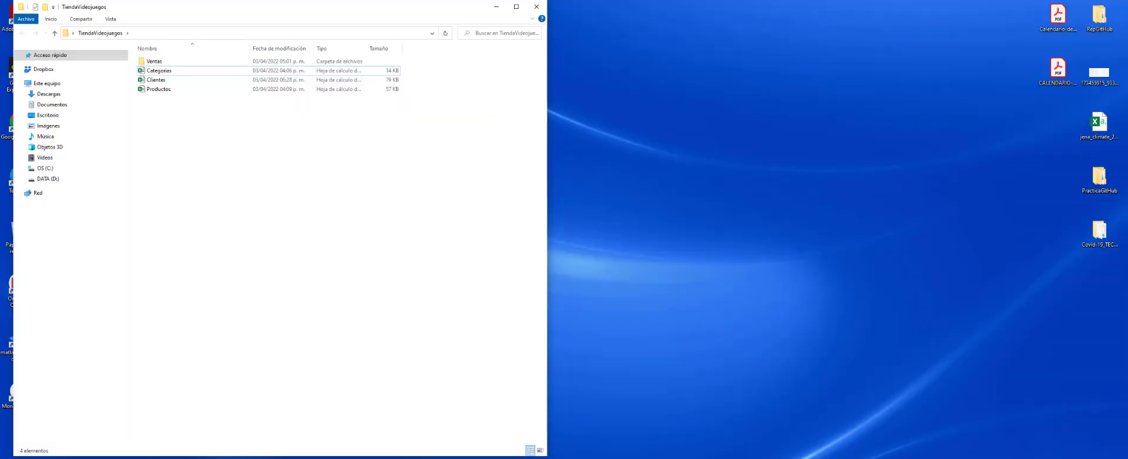
Create a new Excel workbook named ETL_Tienda in the TiendaVideojuegos folder.
right_click(184, 165)
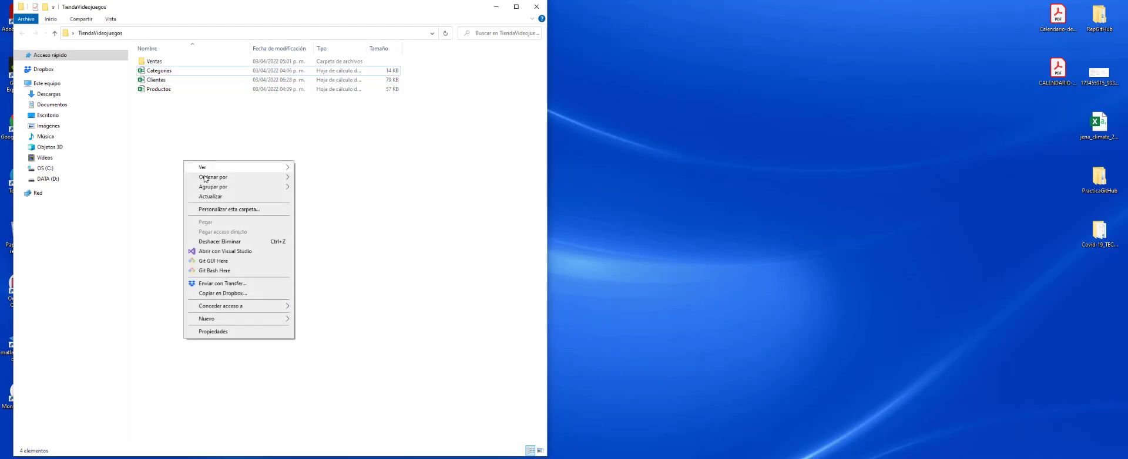
mouse_move(222, 319)
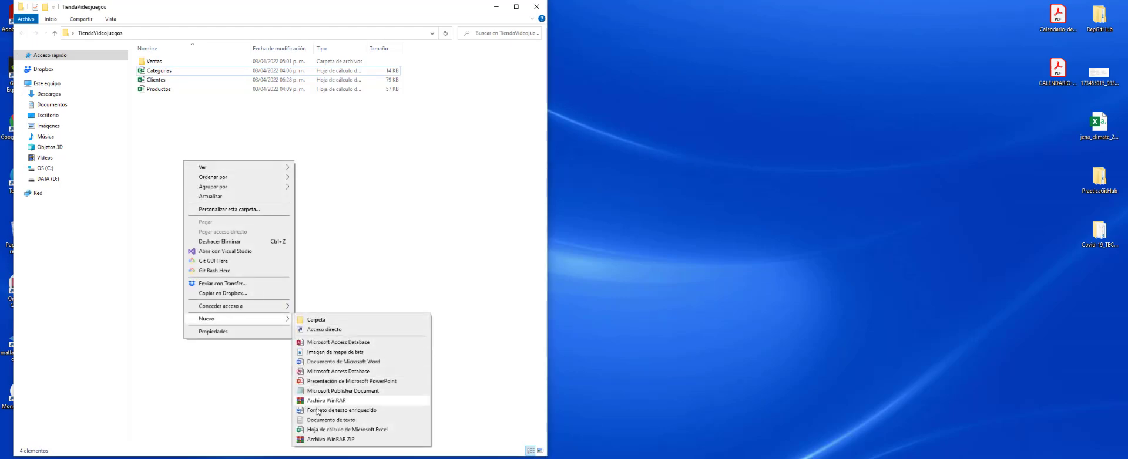
left_click(315, 430)
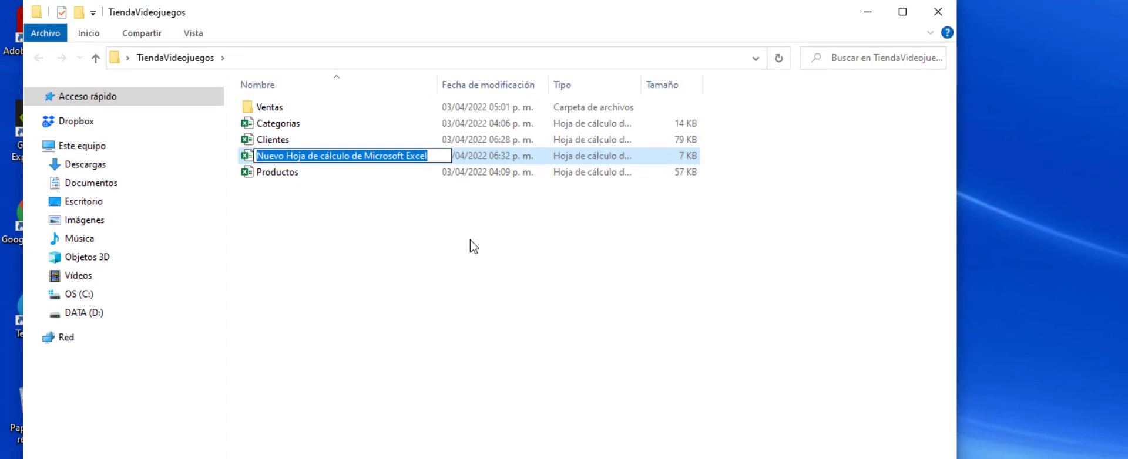
type("ETL")
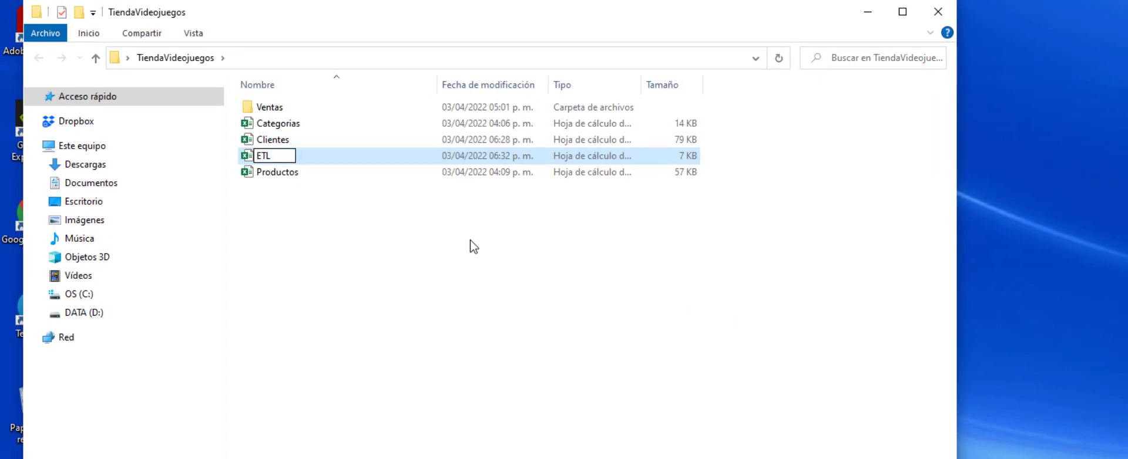
type("_Tienda")
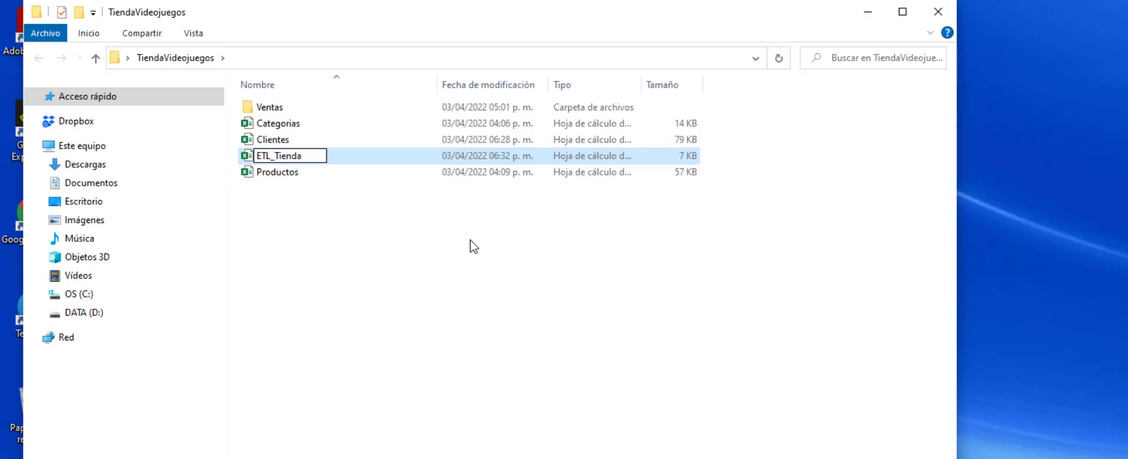
left_click(418, 316)
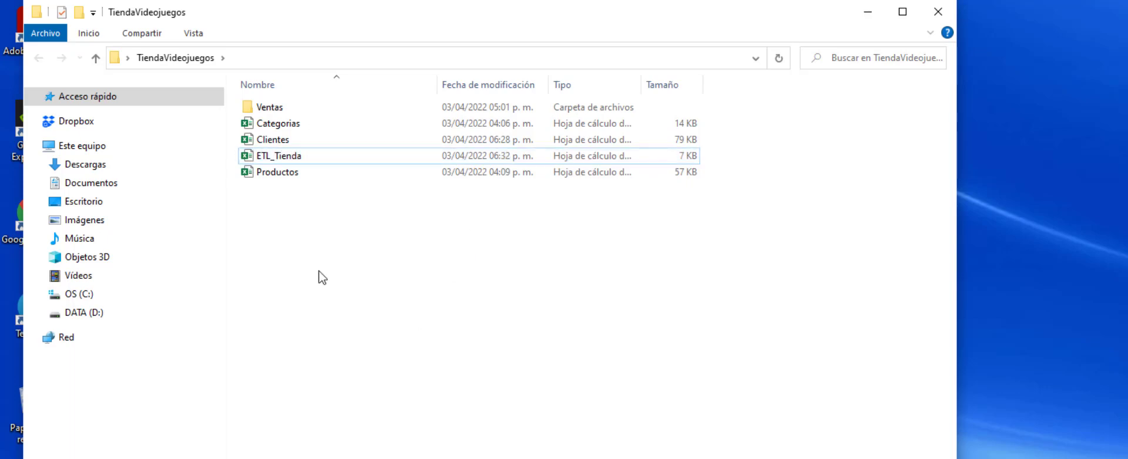
Open the ETL_Tienda workbook and get data from the Clientes workbook in the TiendaVideojuegos folder.
double_click(286, 162)
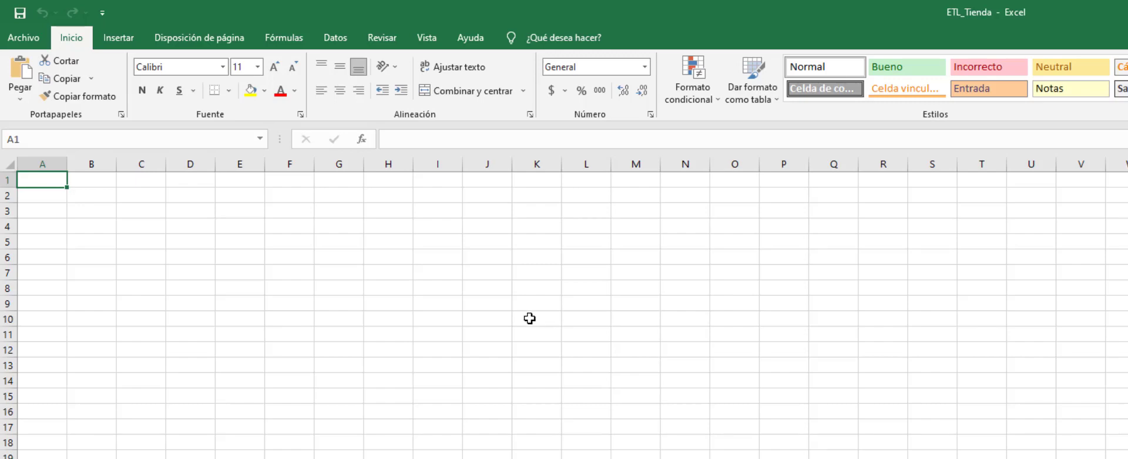
left_click(336, 39)
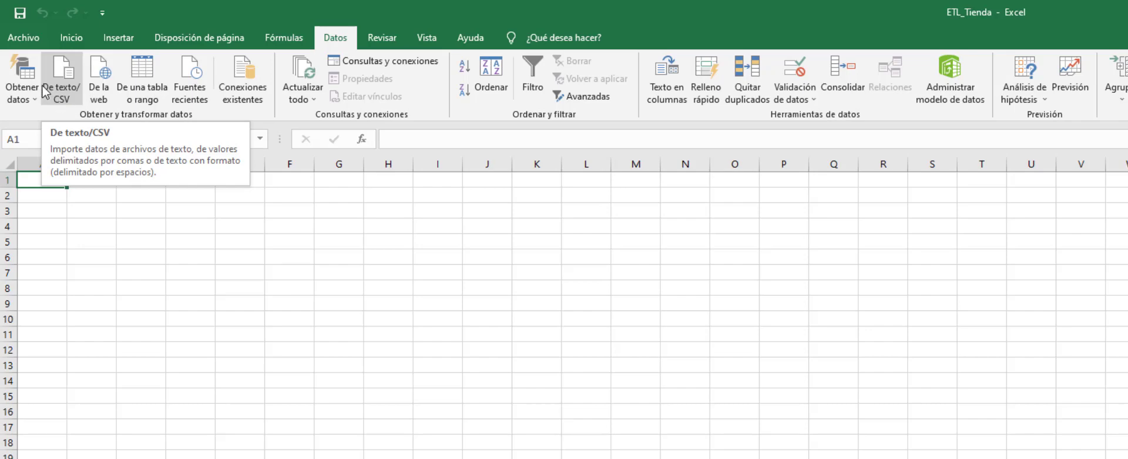
left_click(25, 82)
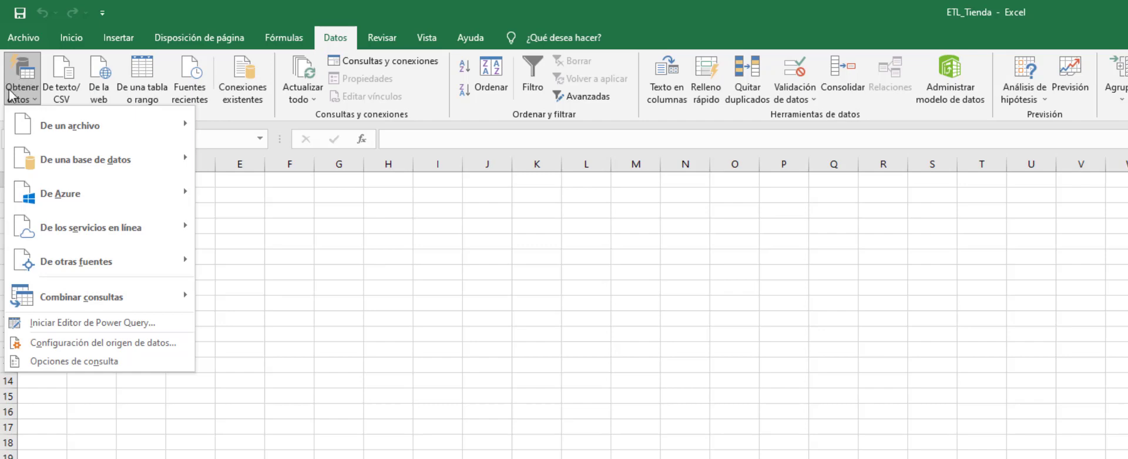
mouse_move(24, 124)
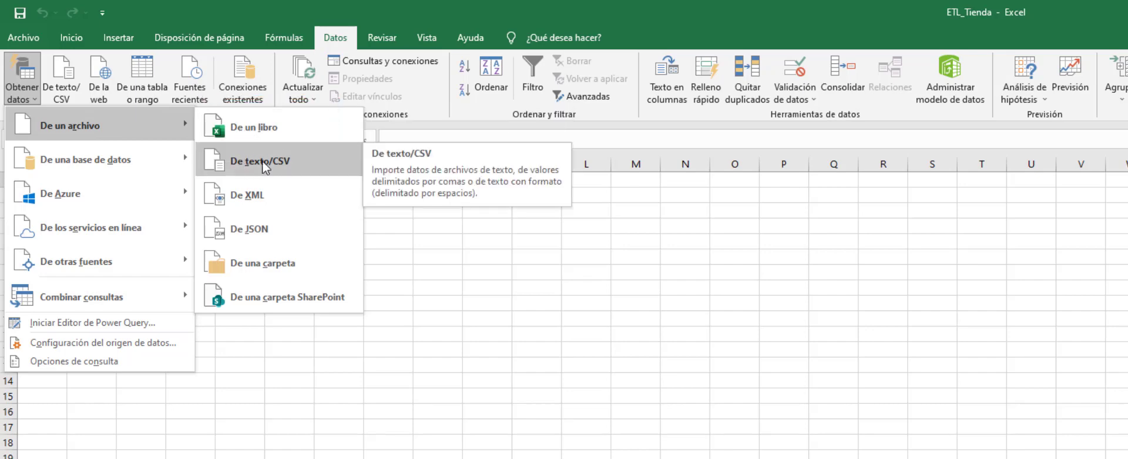
left_click(252, 127)
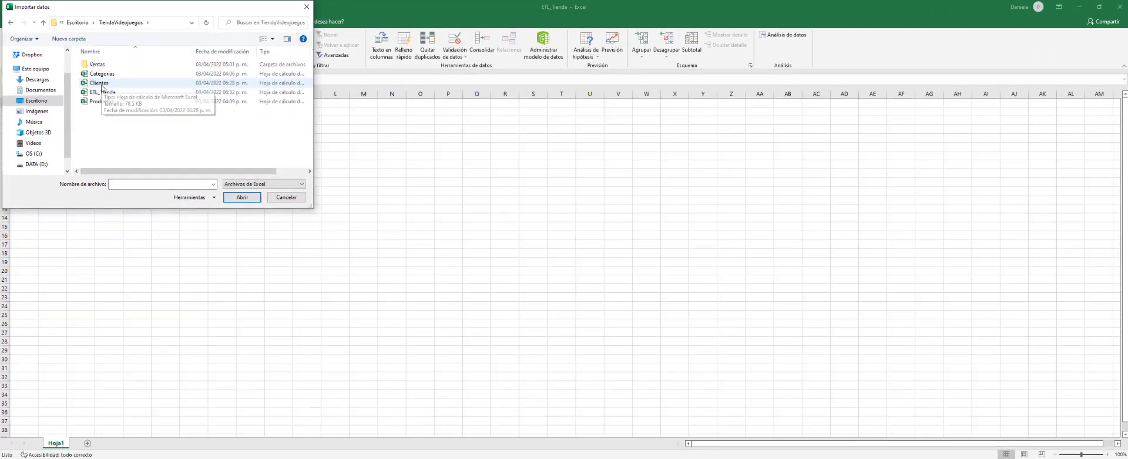
double_click(101, 88)
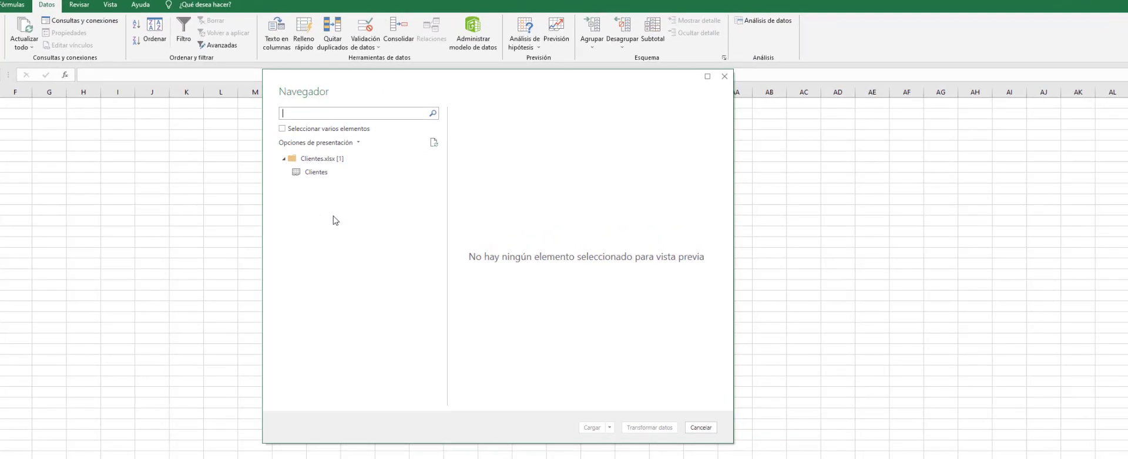
Preview the Clientes sheet's columns and load it for transformation in a maximized Power Query Editor.
left_click(316, 174)
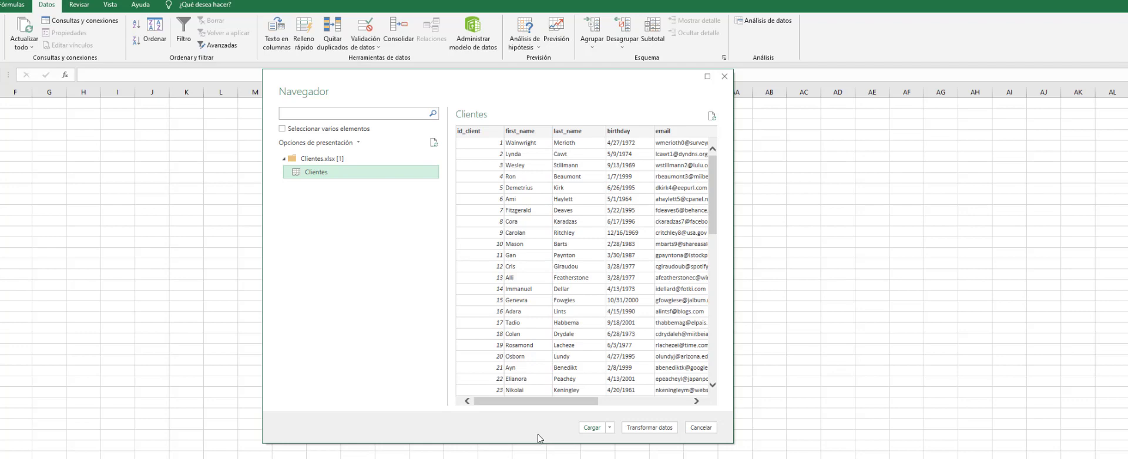
left_click_drag(563, 404, 663, 405)
left_click(650, 427)
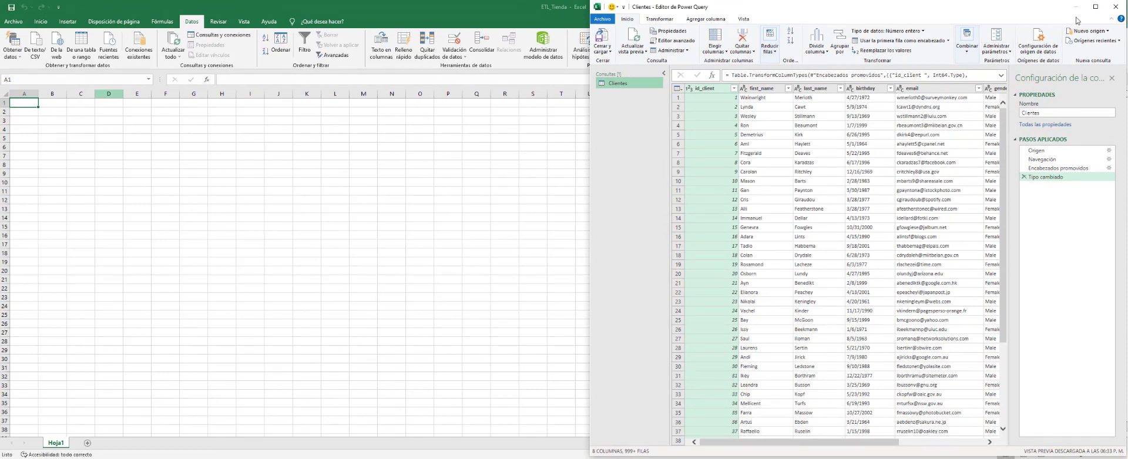
left_click(1095, 7)
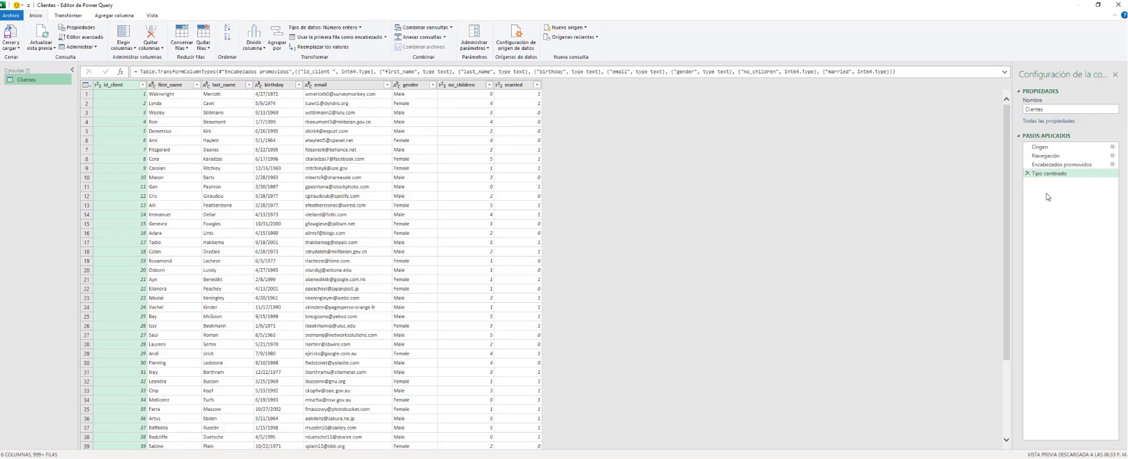
Examine the Clientes file path in the Origen step's formula, the data source settings and the step's own settings.
left_click(1041, 149)
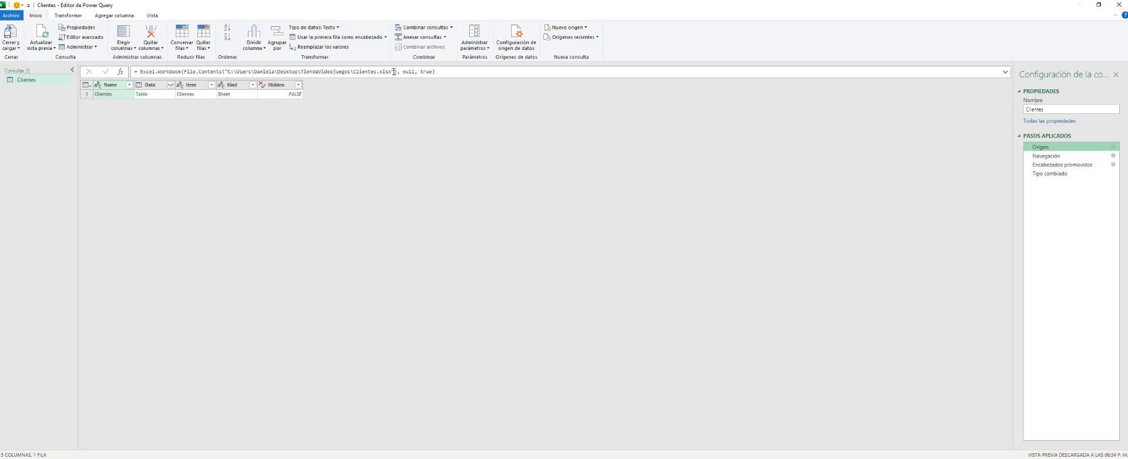
left_click_drag(394, 71, 229, 72)
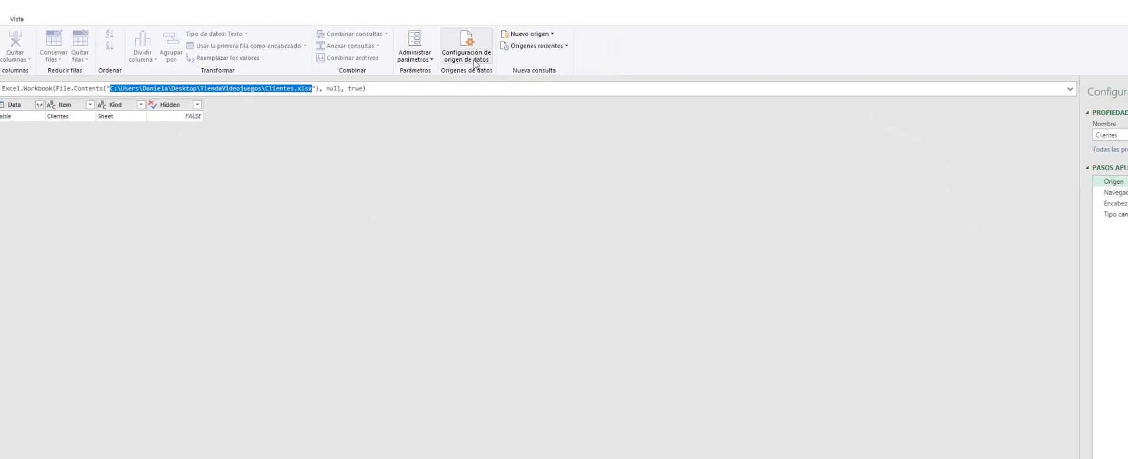
left_click(475, 61)
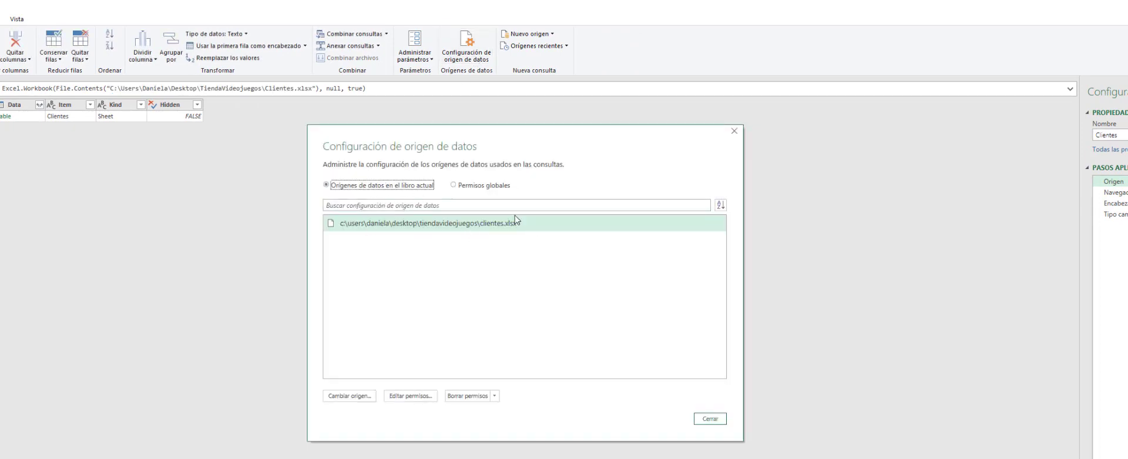
left_click(712, 418)
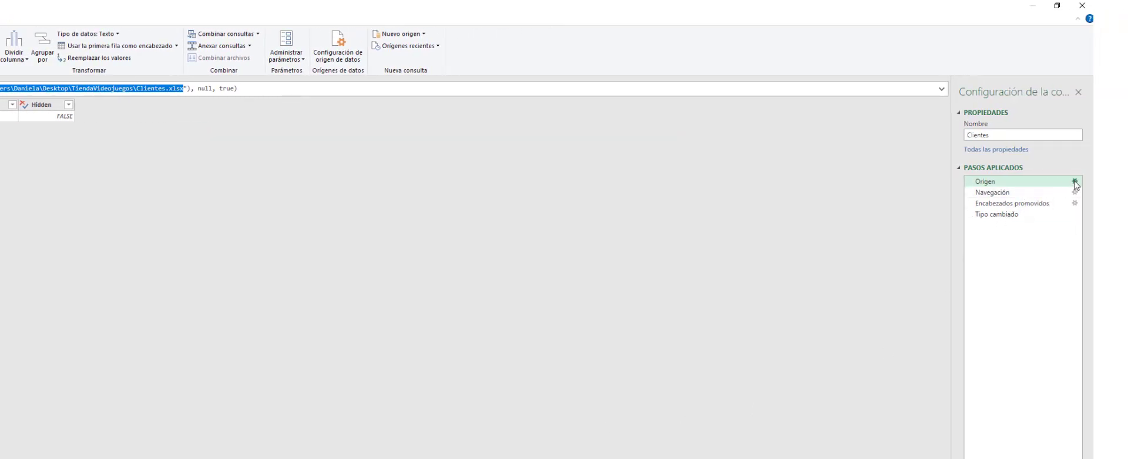
left_click(1089, 182)
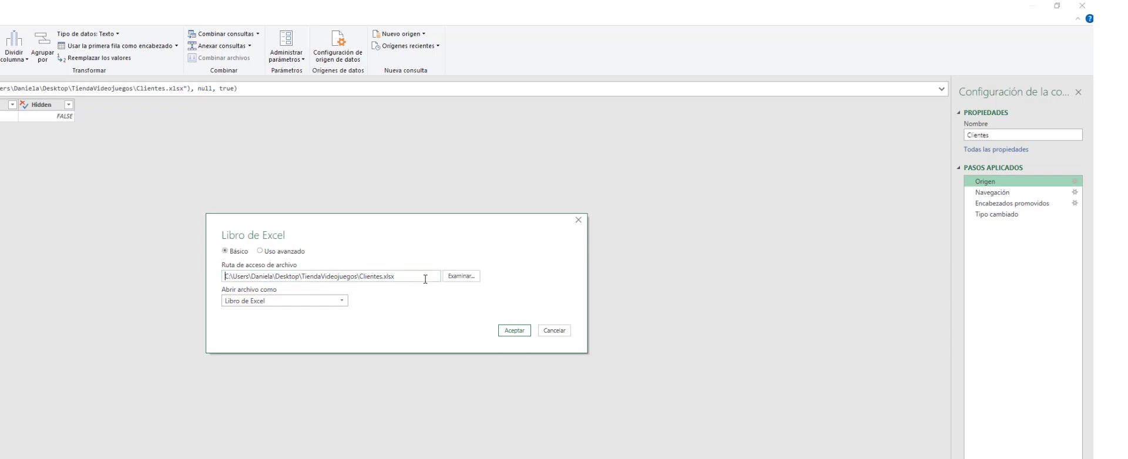
left_click(556, 333)
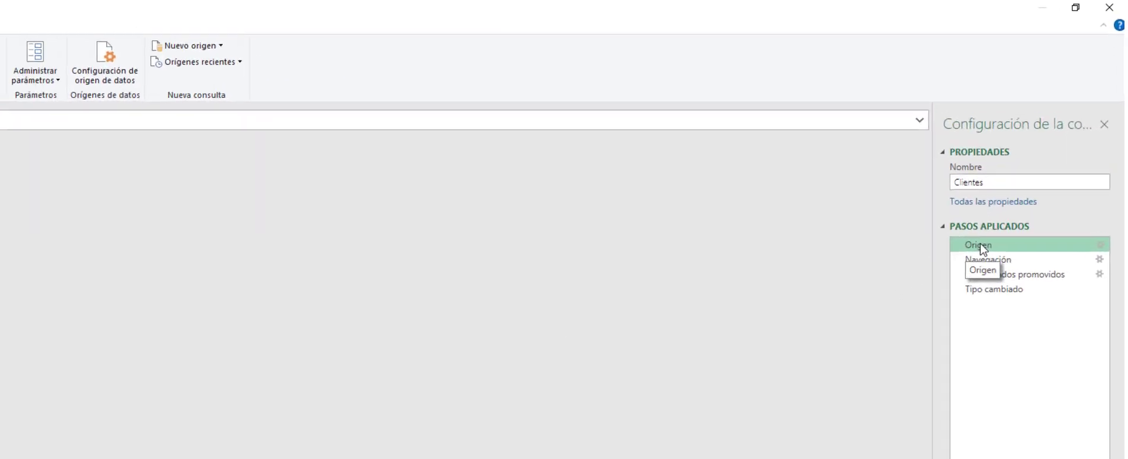
Compare the Clientes table at the Navegación and Encabezados promovidos applied steps.
left_click(990, 192)
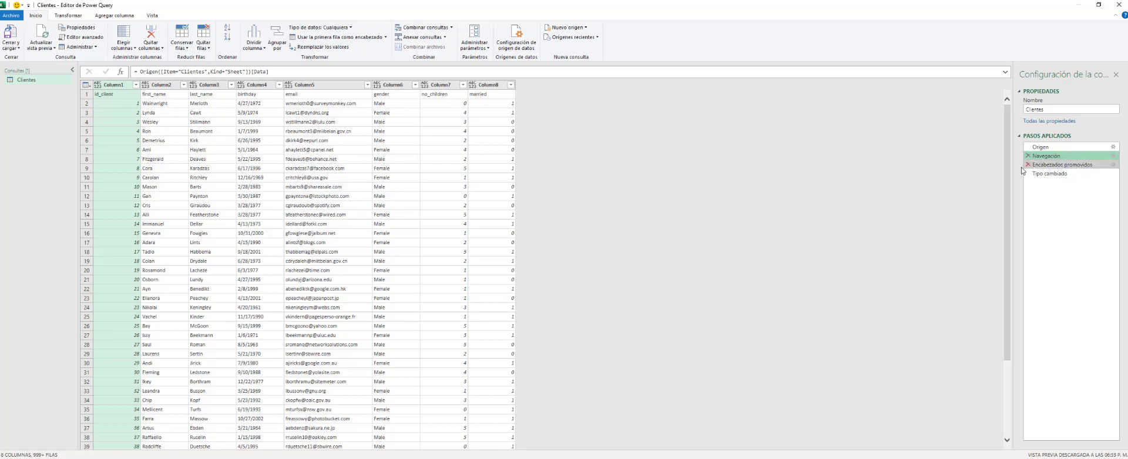
left_click(1071, 168)
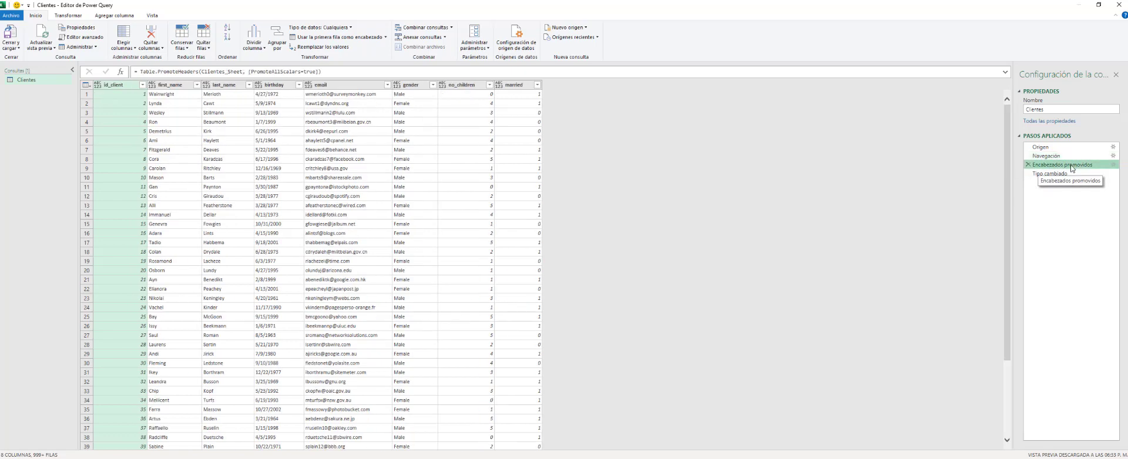
left_click(1069, 157)
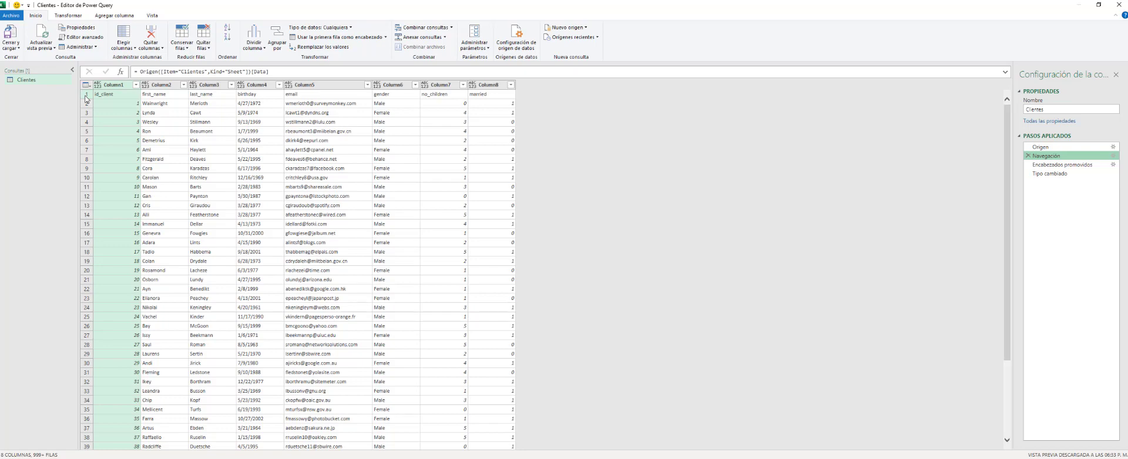
left_click(1070, 166)
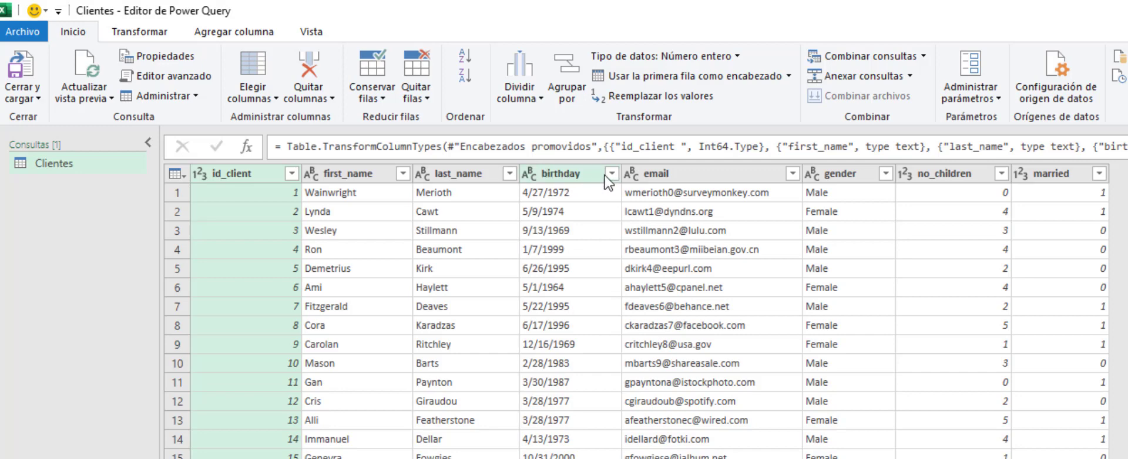
Convert the birthday column to Fecha with the Inglés (Estados Unidos) regional setting, and remove that applied step again.
left_click(536, 174)
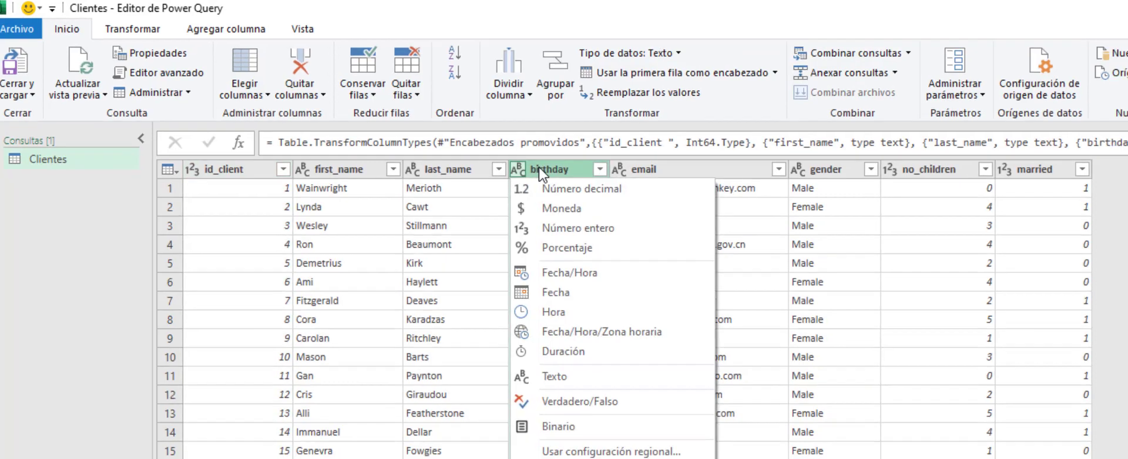
left_click(530, 174)
left_click(529, 175)
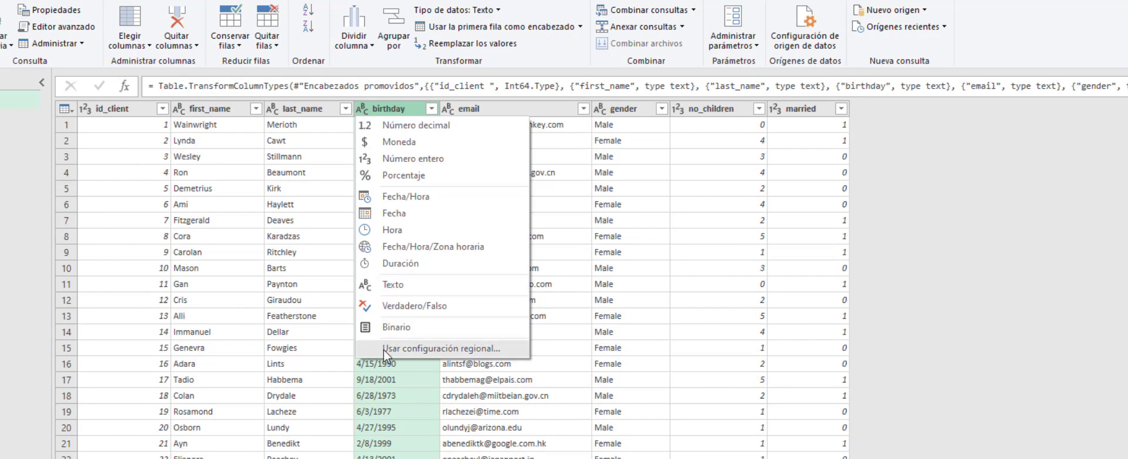
left_click(384, 352)
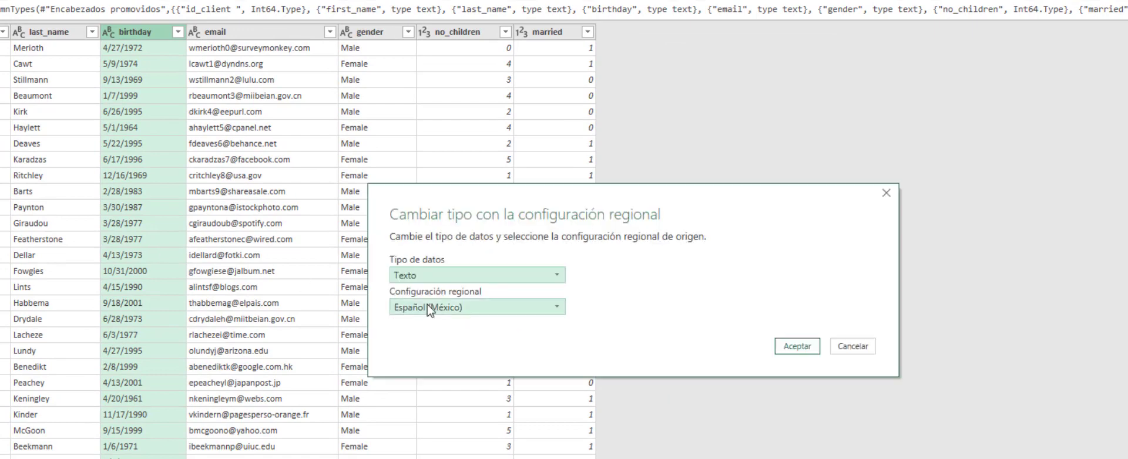
left_click(430, 279)
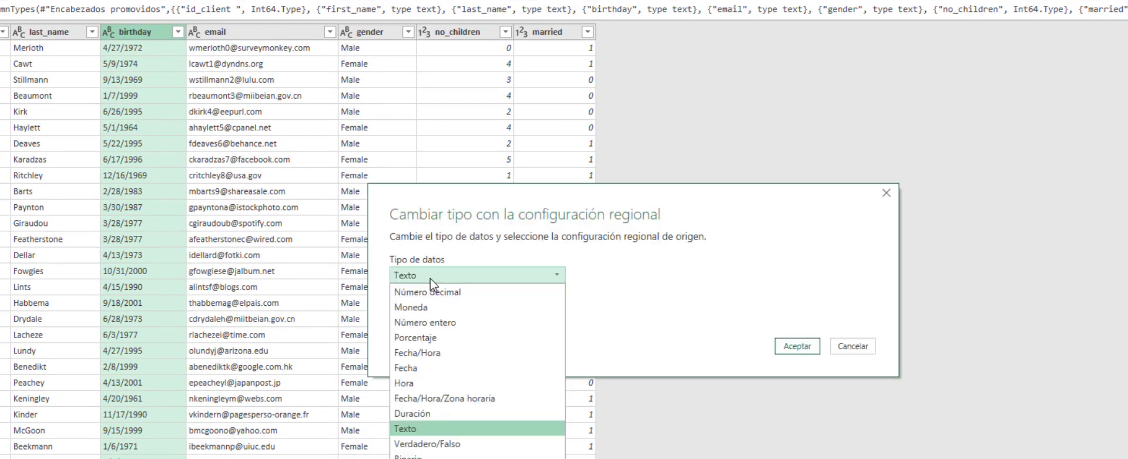
left_click(422, 367)
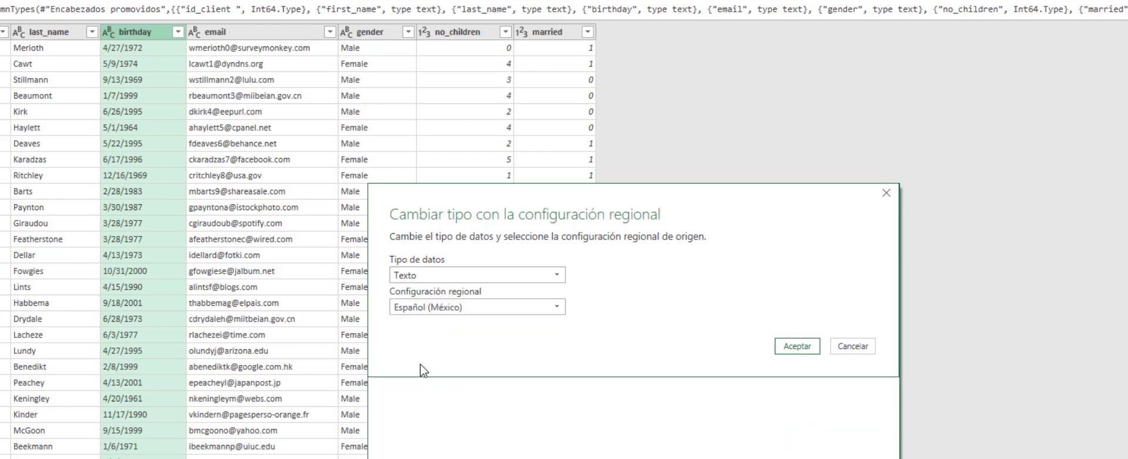
left_click(470, 316)
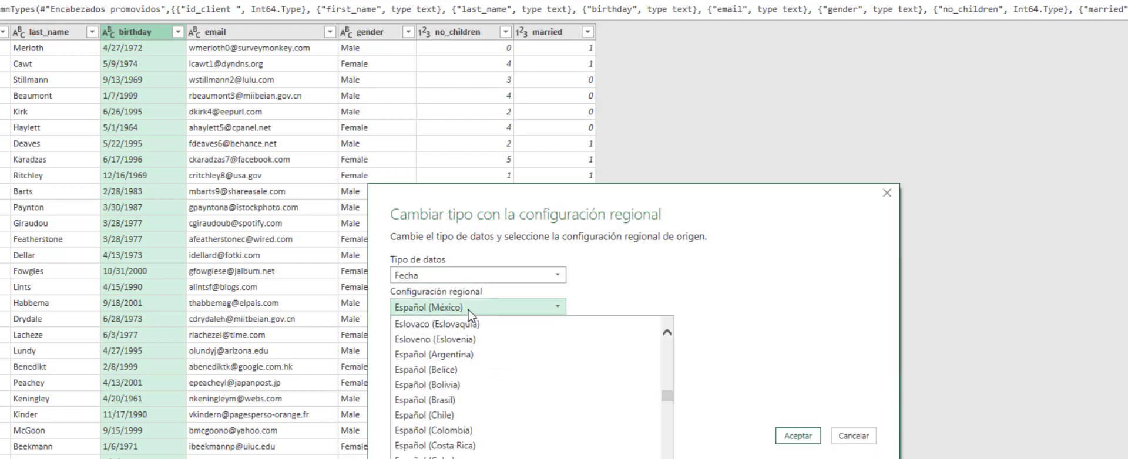
left_click_drag(673, 404, 666, 455)
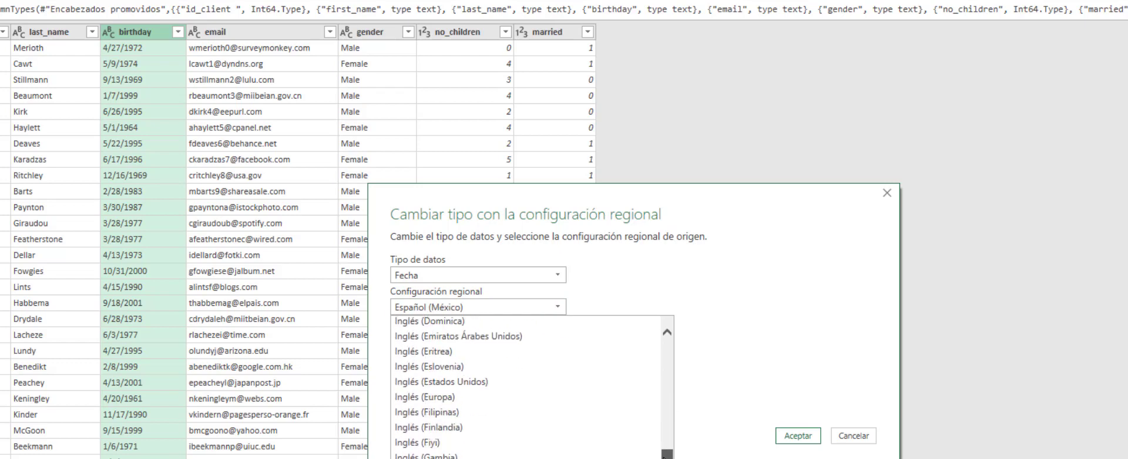
left_click(520, 385)
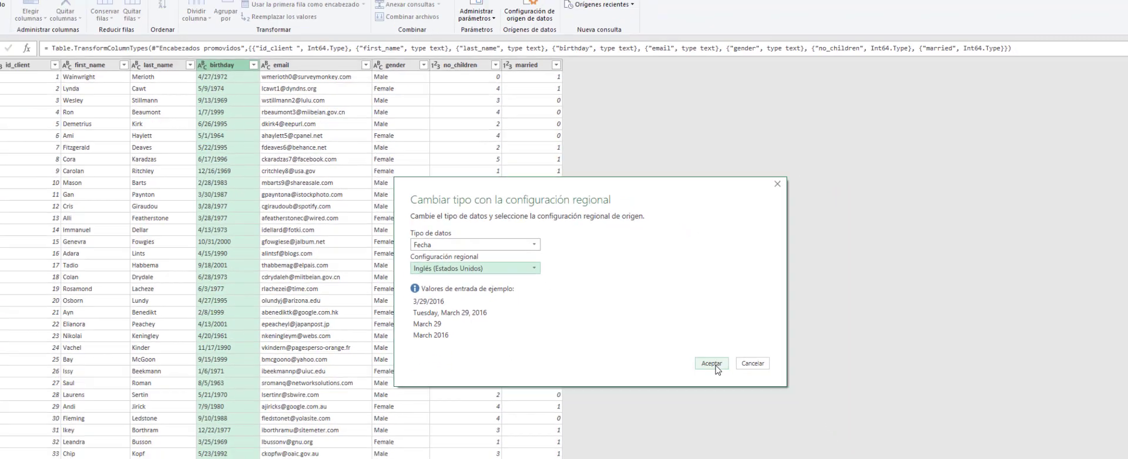
left_click(798, 436)
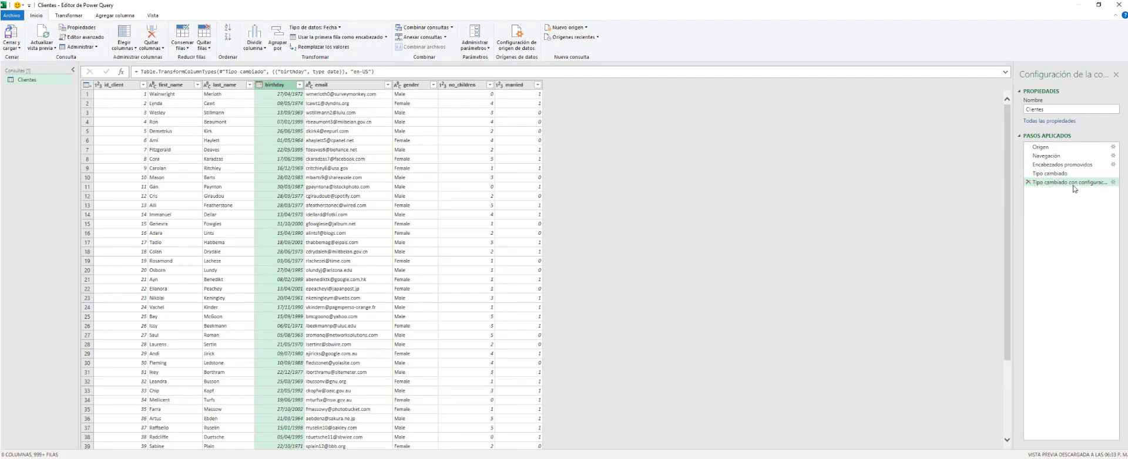
left_click(1027, 183)
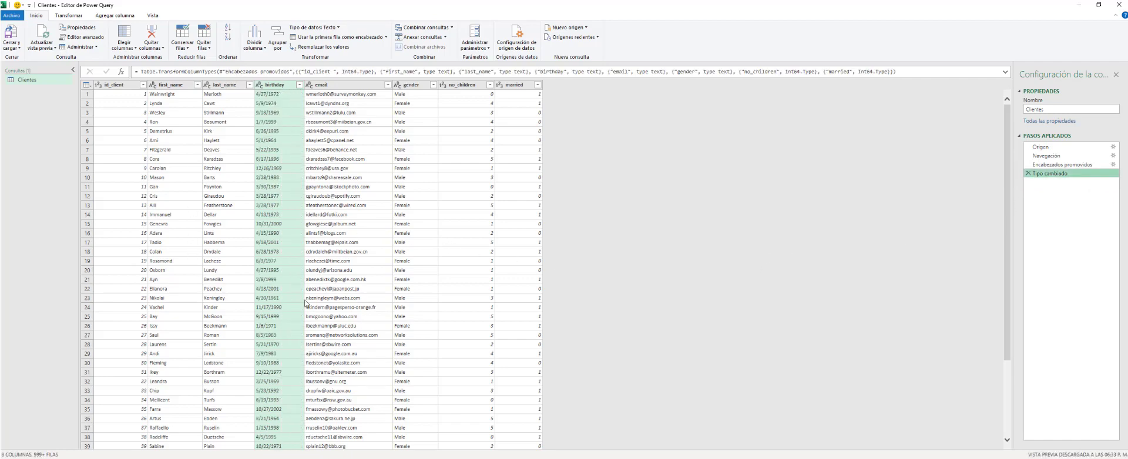
Change the birthday column's type to Fecha using the Inglés (Estados Unidos) regional configuration.
right_click(262, 85)
left_click(308, 228)
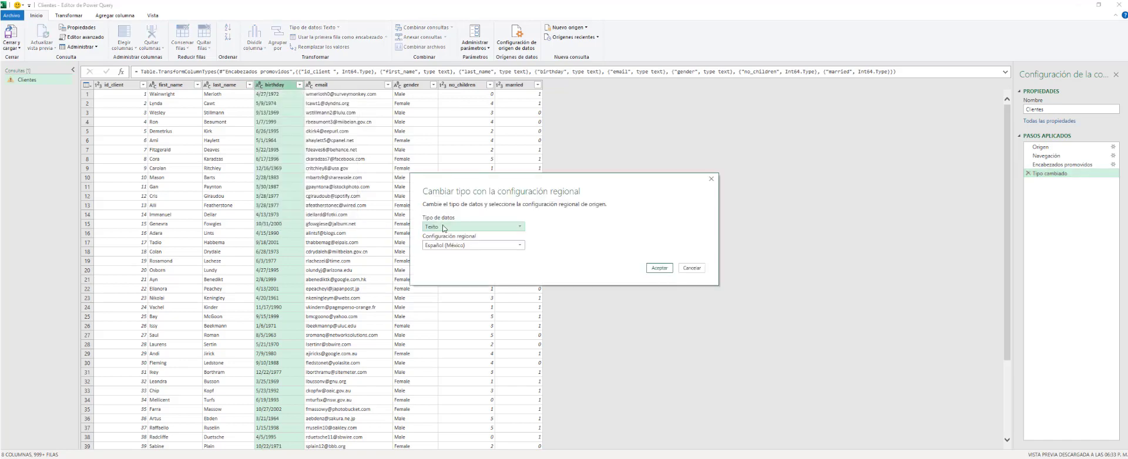
left_click(444, 226)
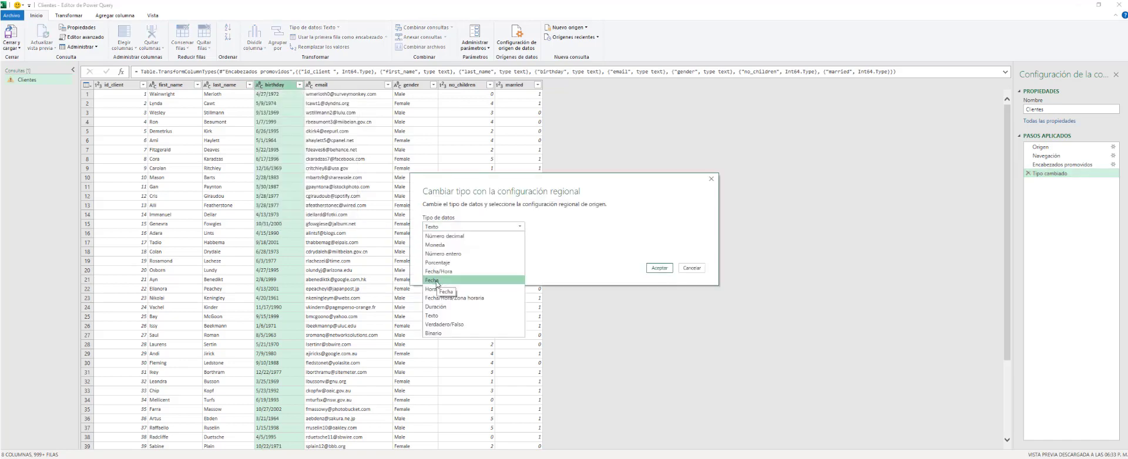
left_click(437, 281)
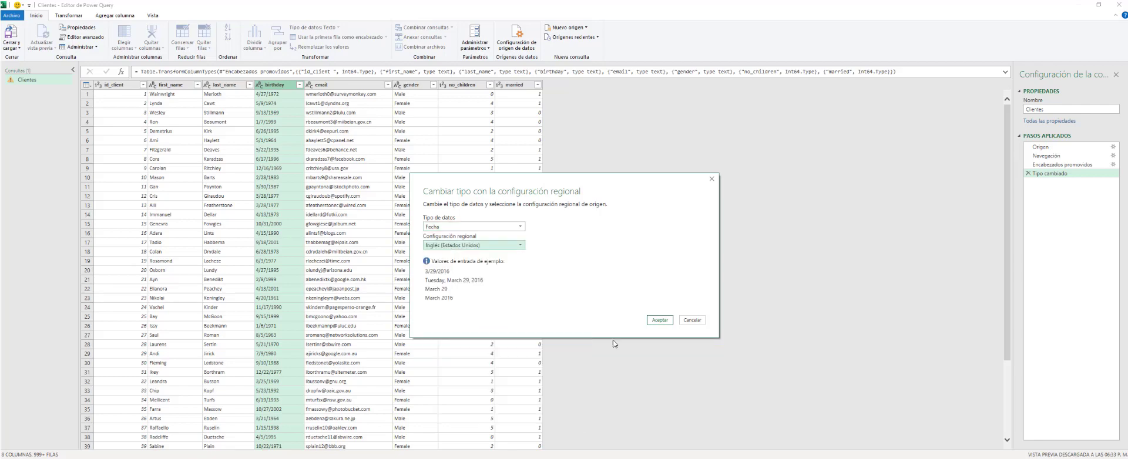
left_click(657, 322)
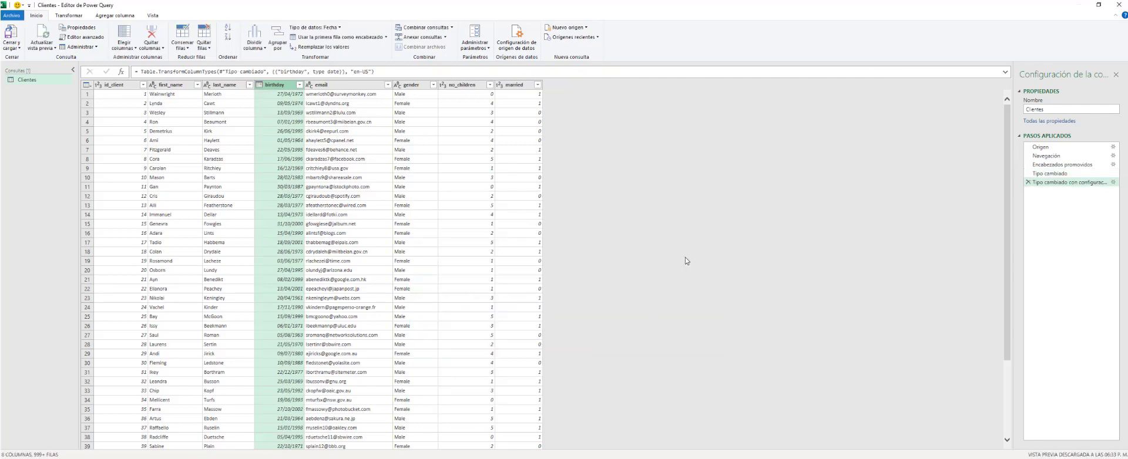
Rename the gender column as gender_ to free its original name.
left_click(433, 86)
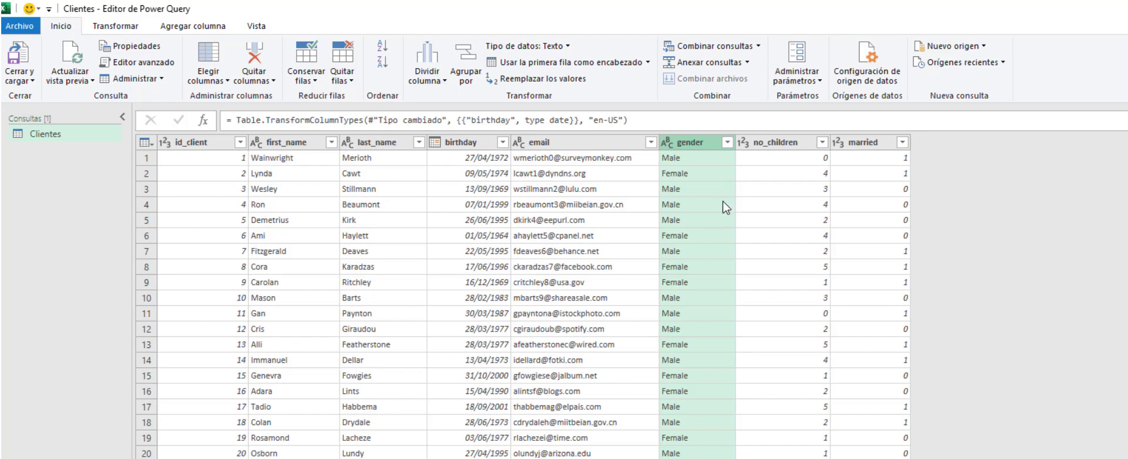
double_click(699, 145)
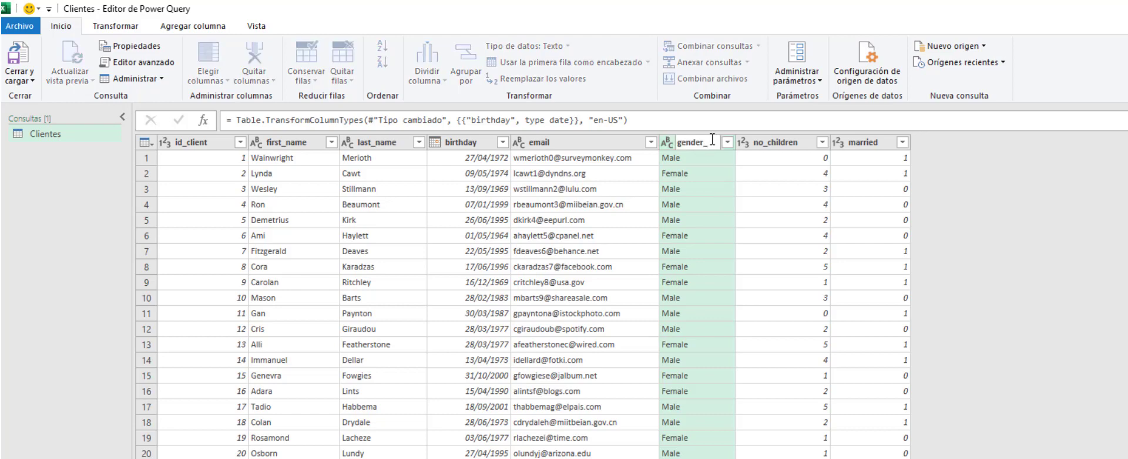
type("_")
key("Return")
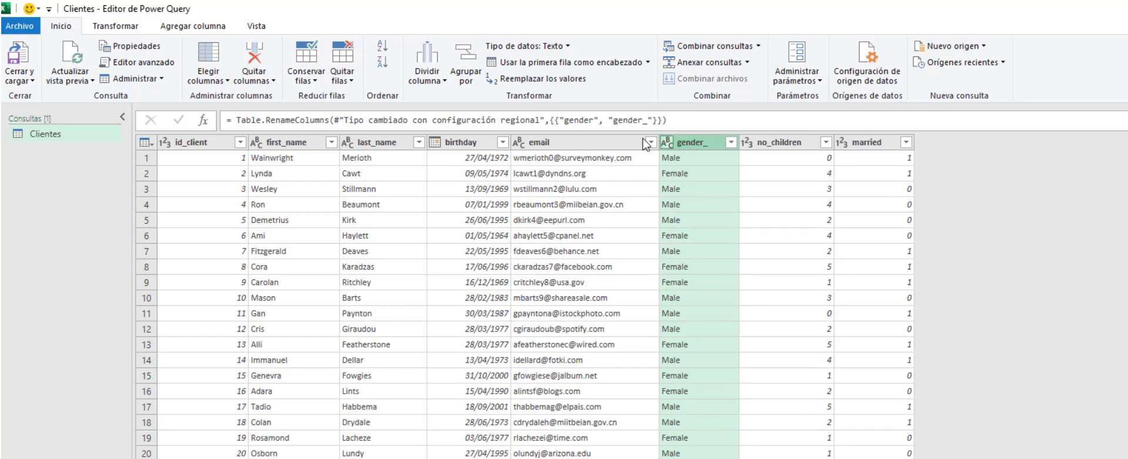
Start a conditional column named gender whose condition tests whether the gender_ column equals a value.
left_click(205, 29)
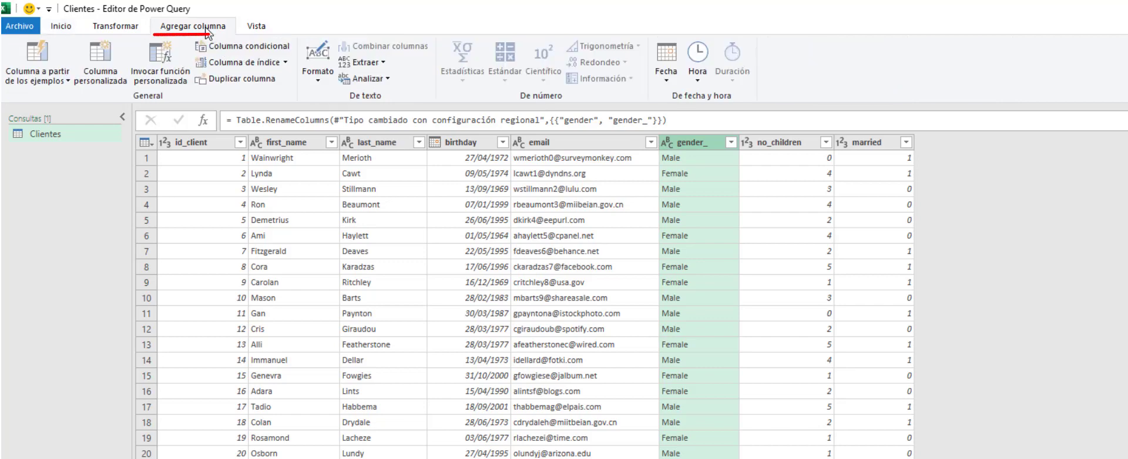
left_click(274, 50)
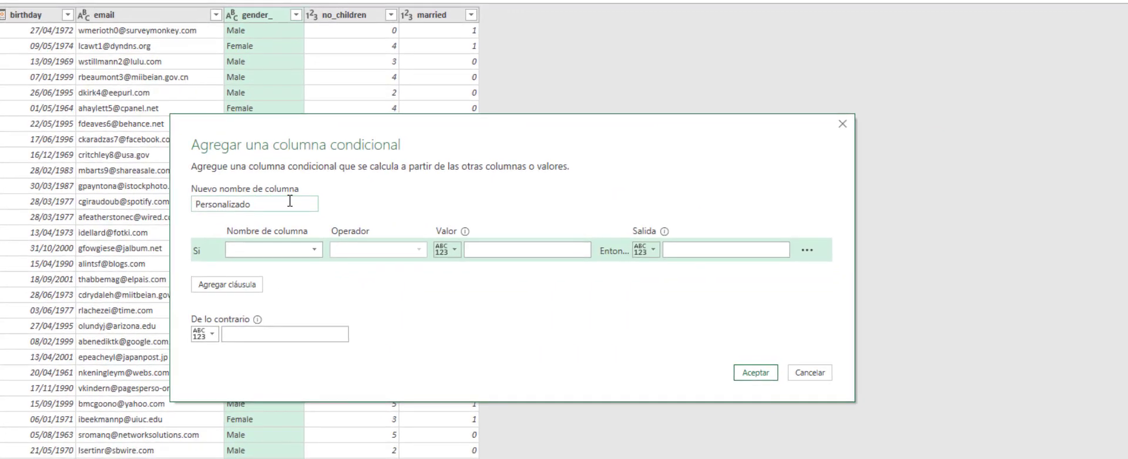
double_click(289, 201)
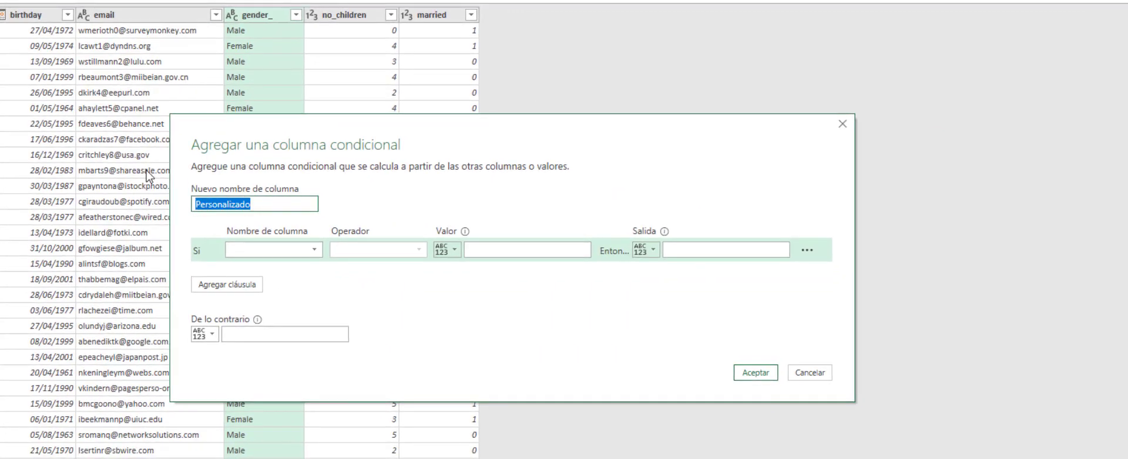
type("ge")
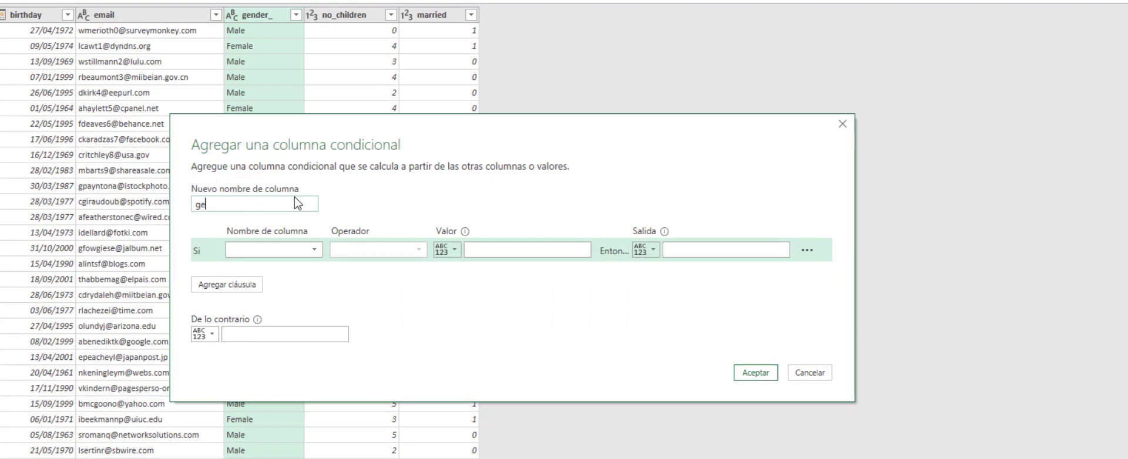
type("nder")
left_click(314, 251)
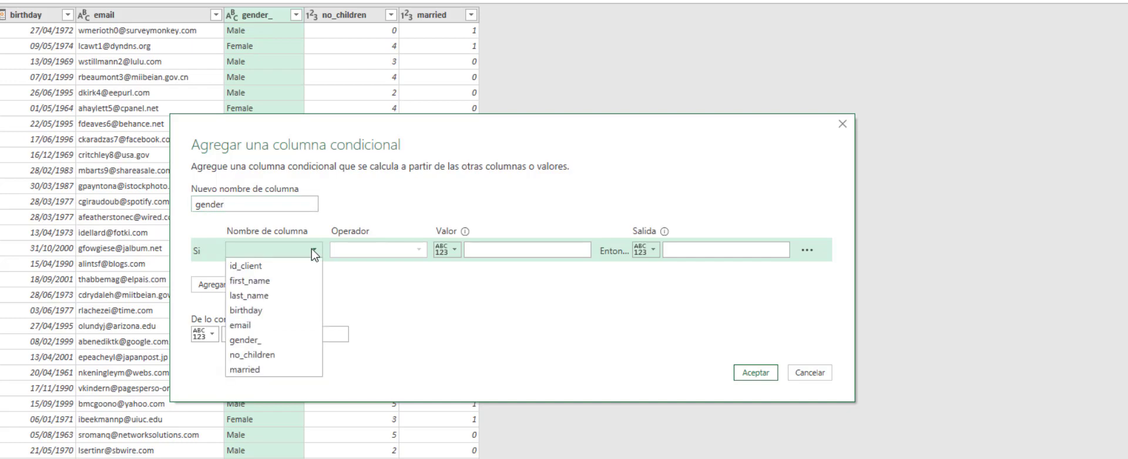
left_click(249, 343)
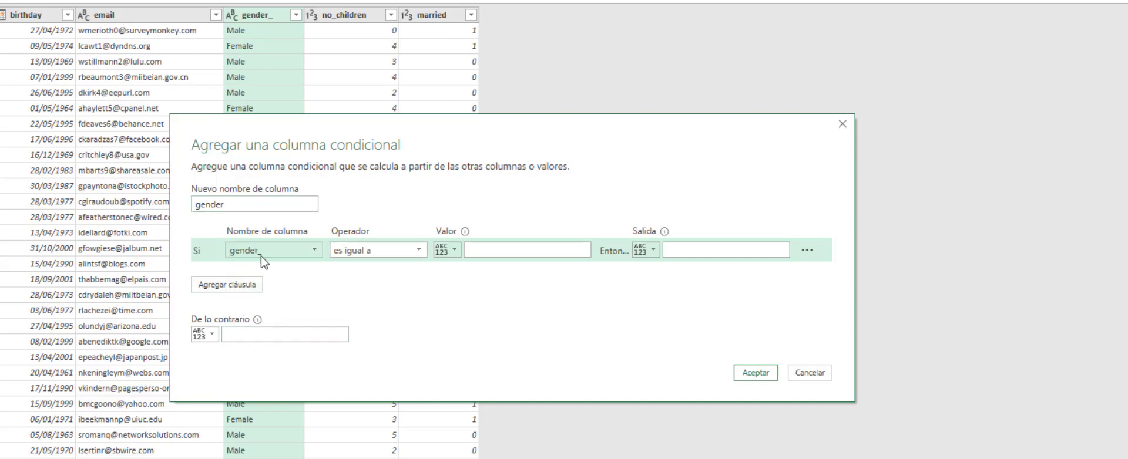
Make the condition return M when the value is Male and F otherwise, and add the column.
left_click(485, 252)
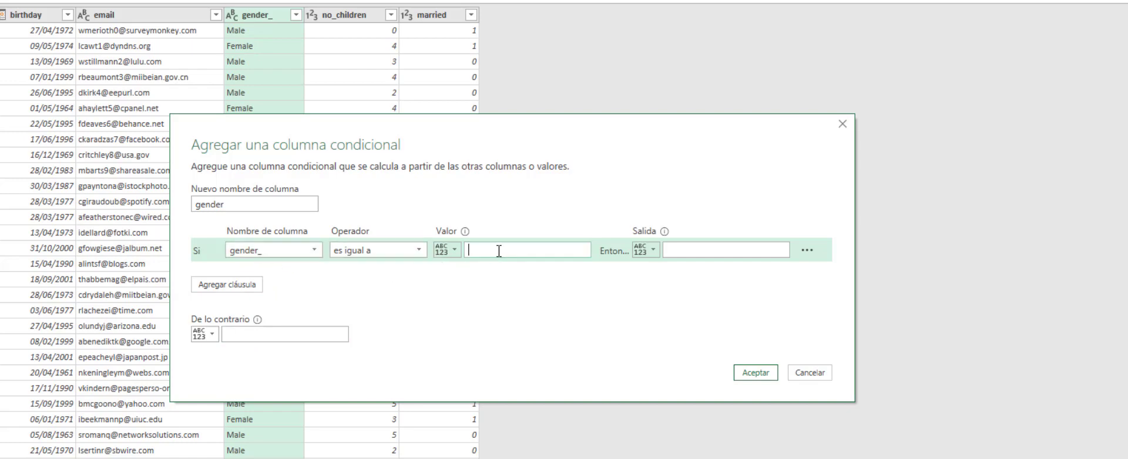
type("Male")
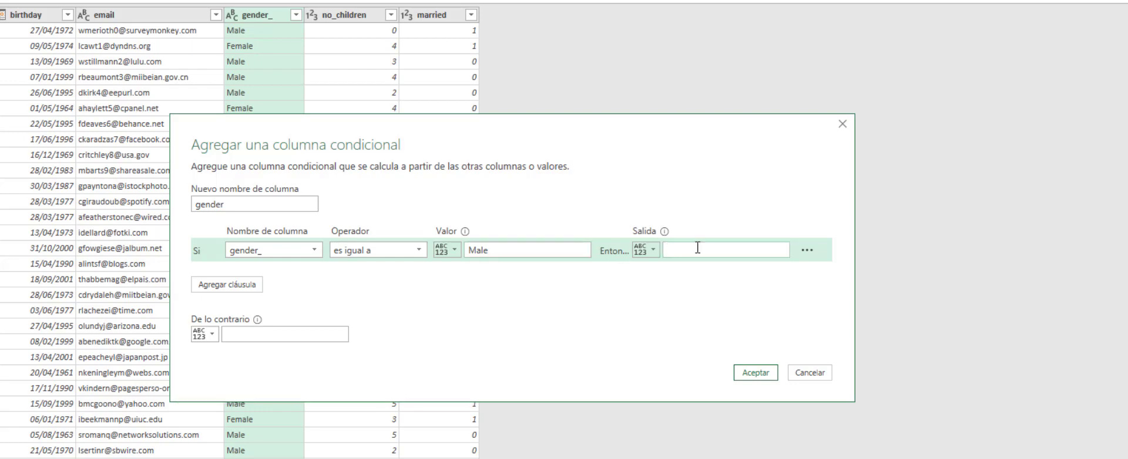
type("M")
left_click(289, 333)
type("F")
left_click(755, 372)
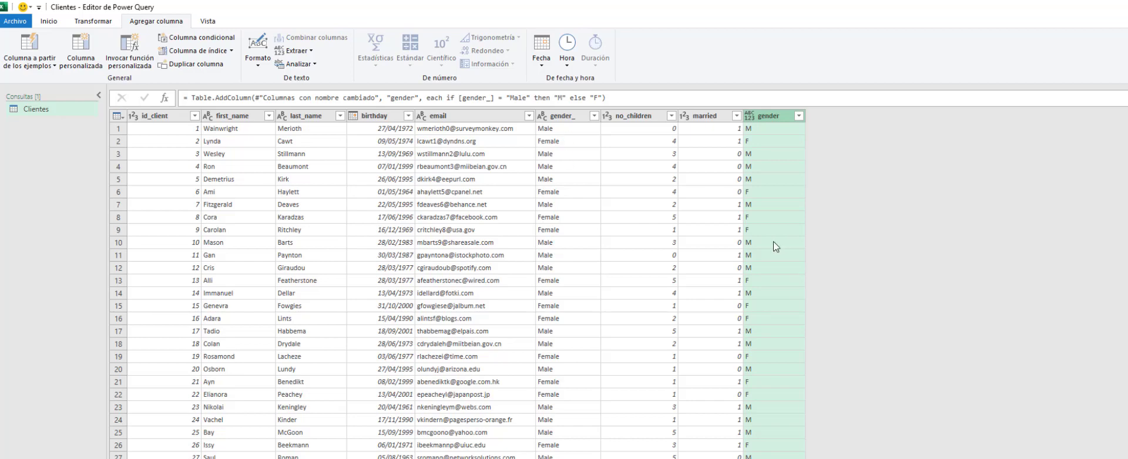
Remove the gender_ column from the Clientes query.
left_click(562, 120)
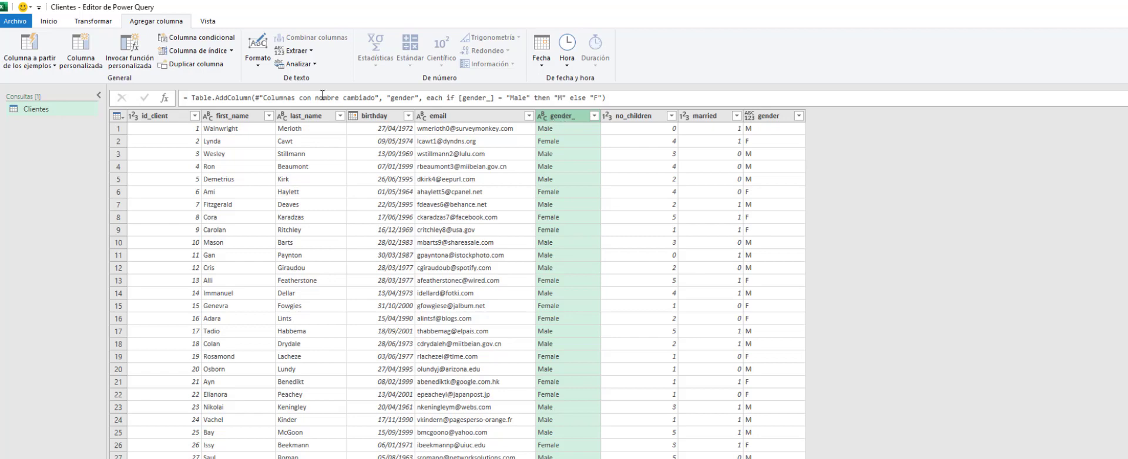
left_click(53, 22)
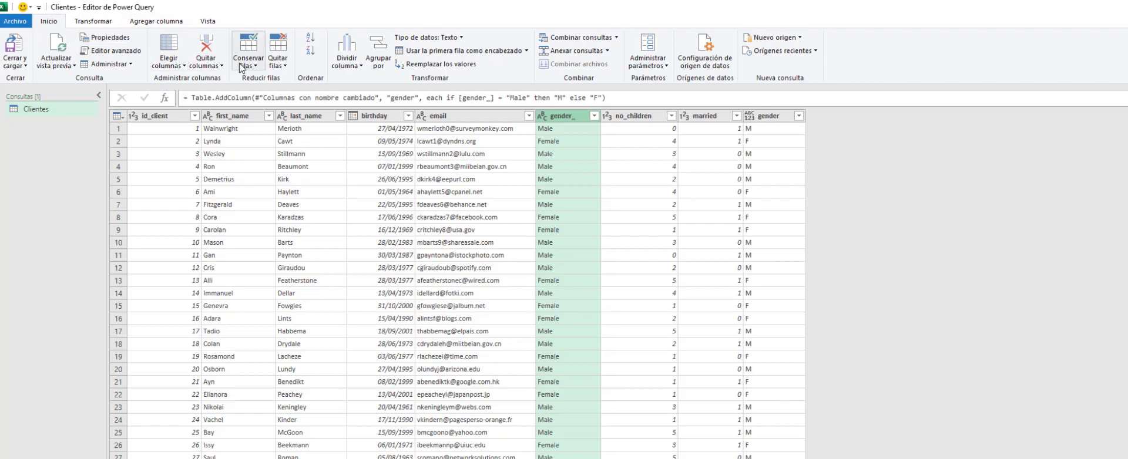
left_click(217, 57)
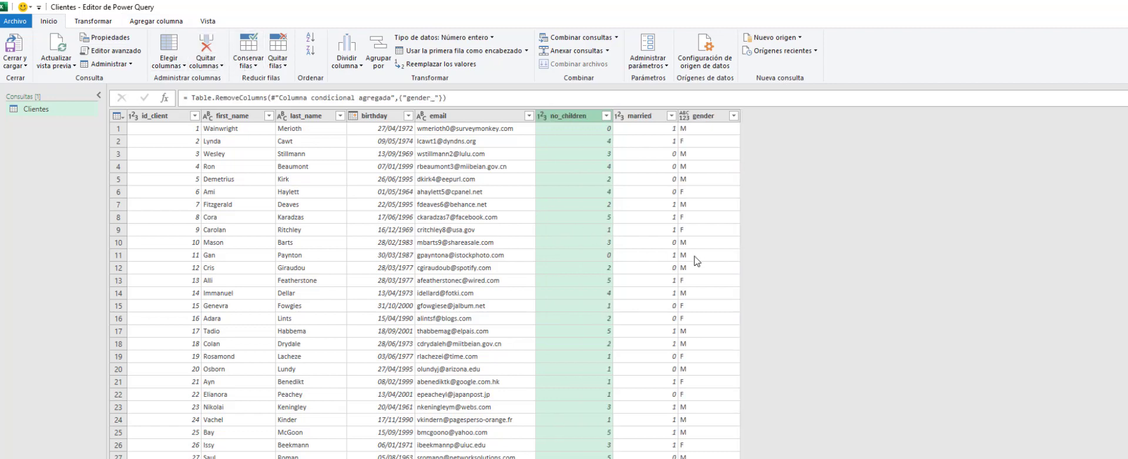
Change the married column's data type to Verdadero/Falso.
left_click(704, 117)
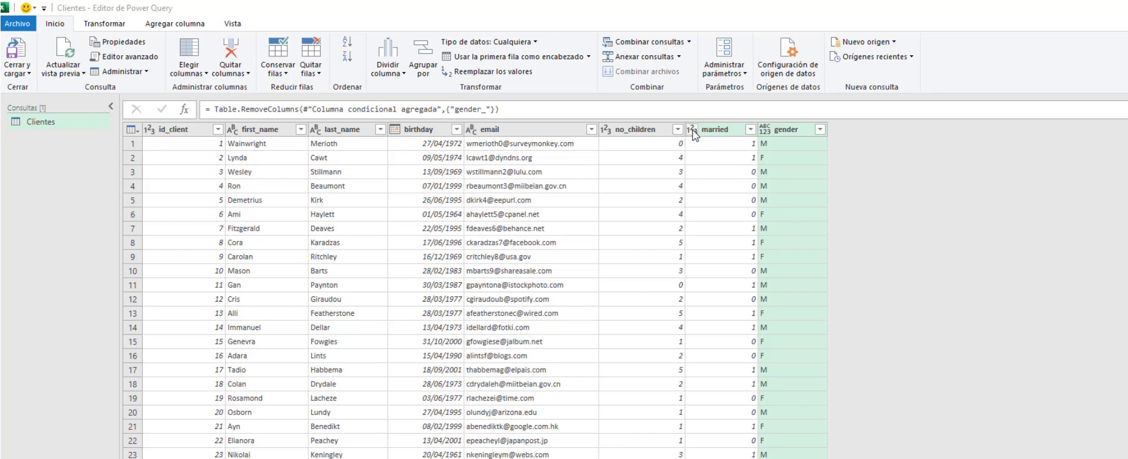
left_click(693, 130)
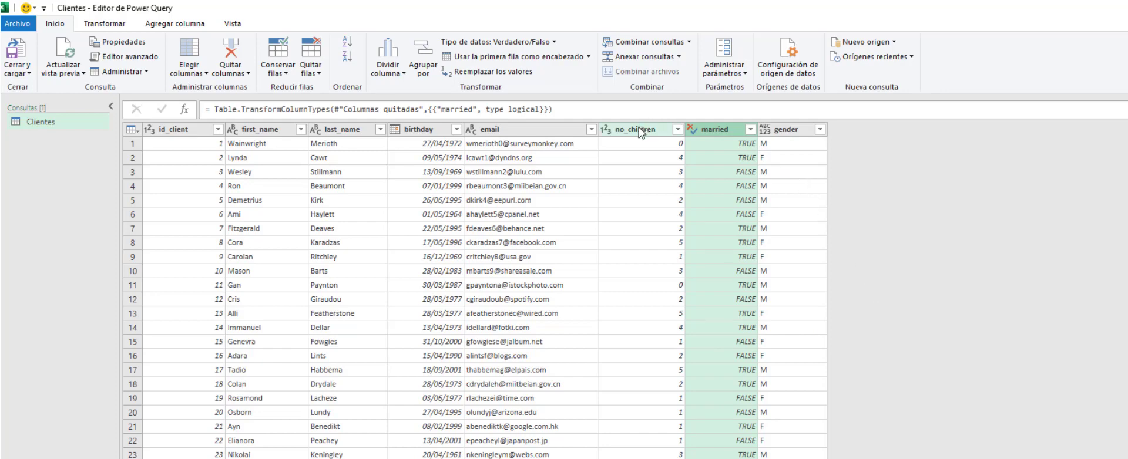
Start a conditional column based on the no_children data and name it children.
left_click(658, 183)
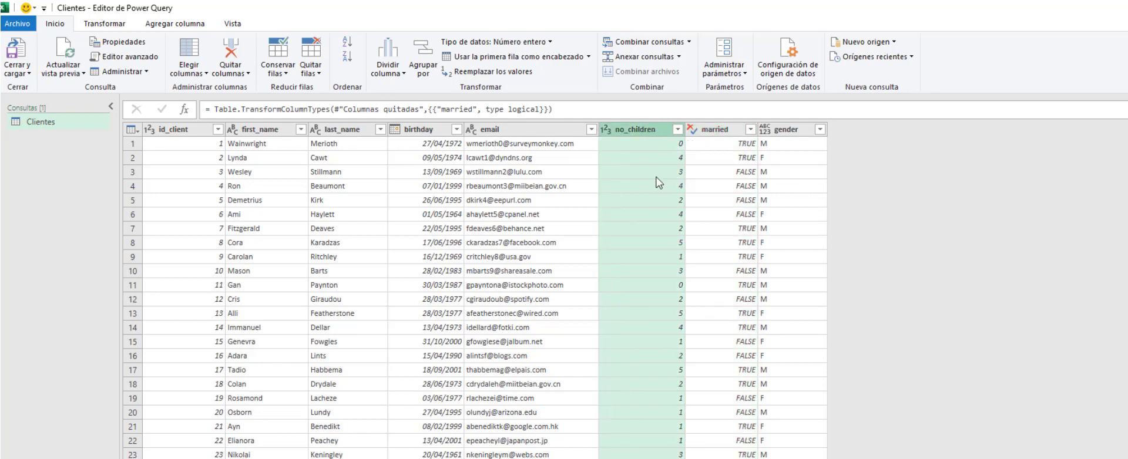
left_click(191, 23)
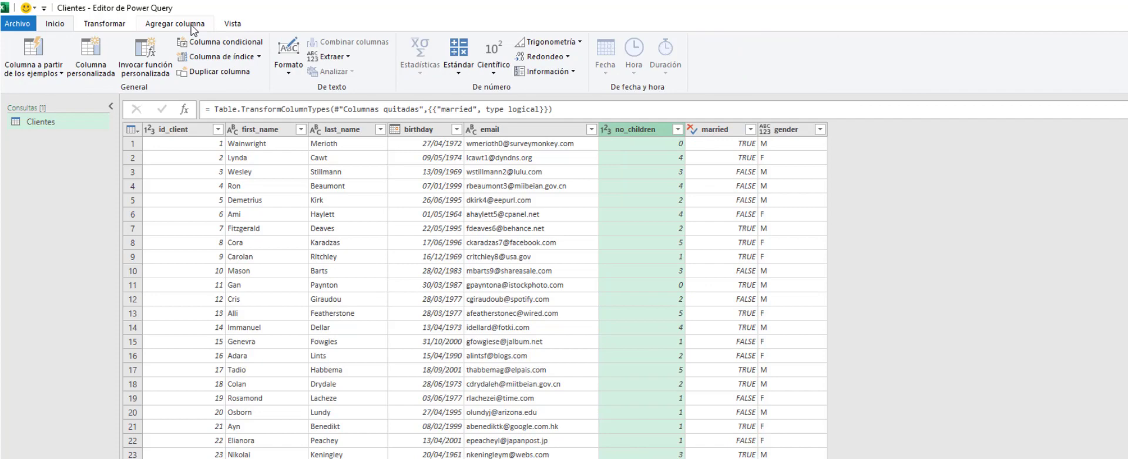
left_click(214, 46)
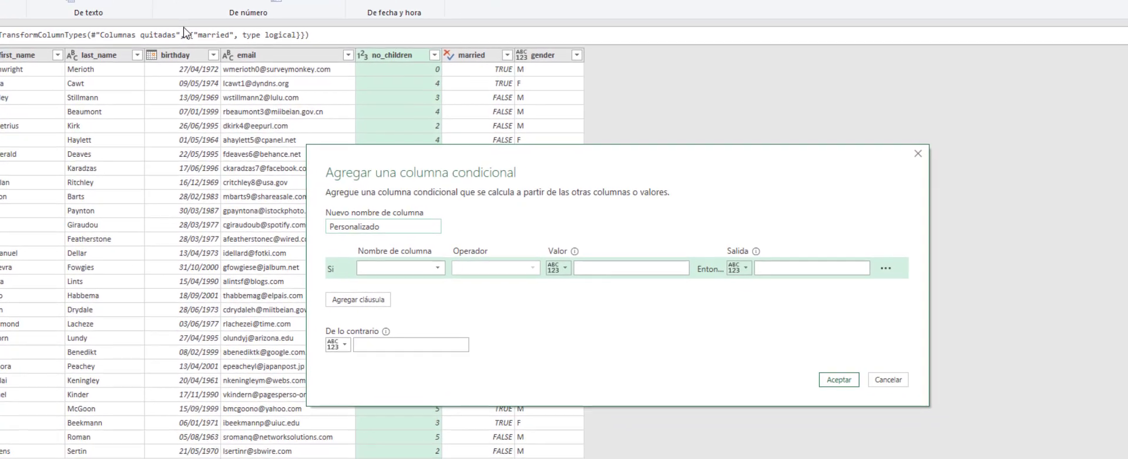
left_click_drag(400, 226, 303, 208)
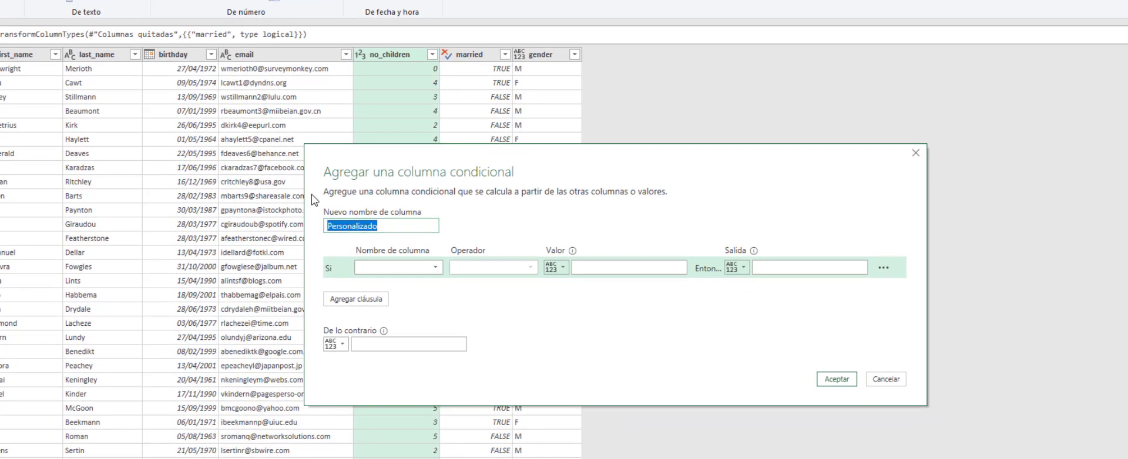
type("ch")
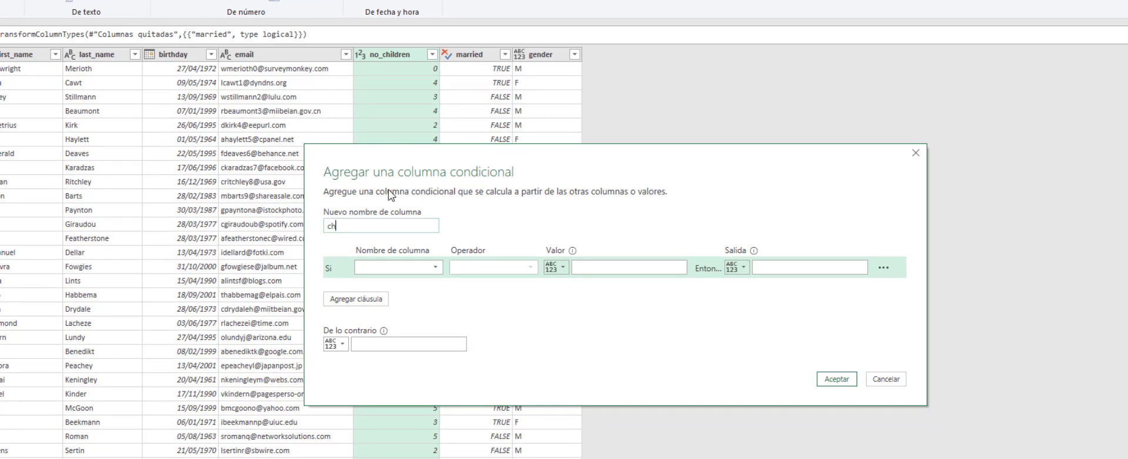
type("ildren")
Set the condition to test whether no_children is greater than or equal to (es mayor o igual que) 1.
left_click(411, 269)
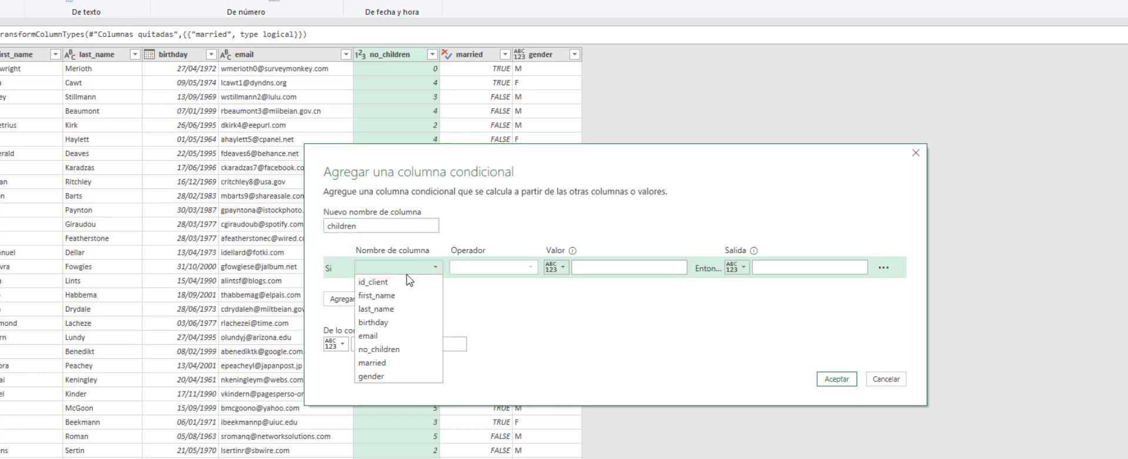
left_click(390, 348)
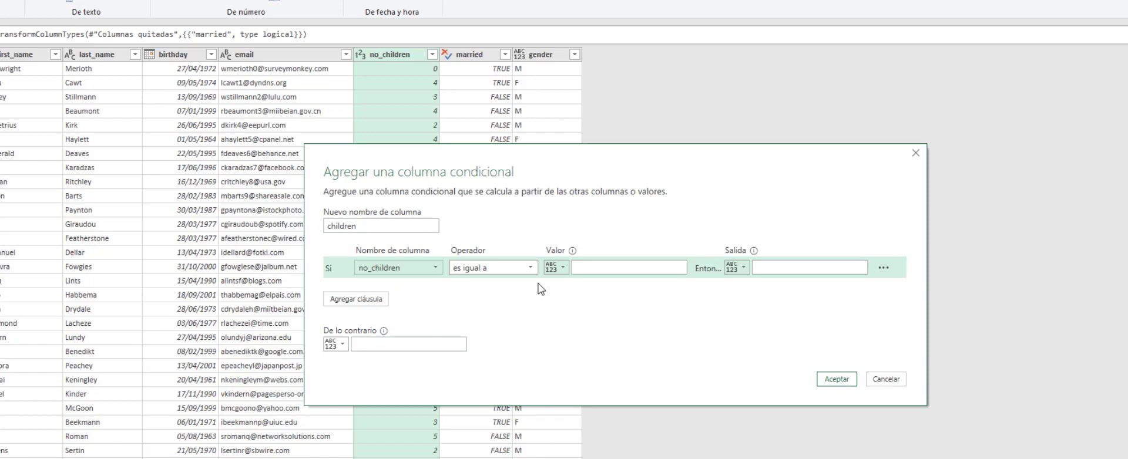
left_click(498, 267)
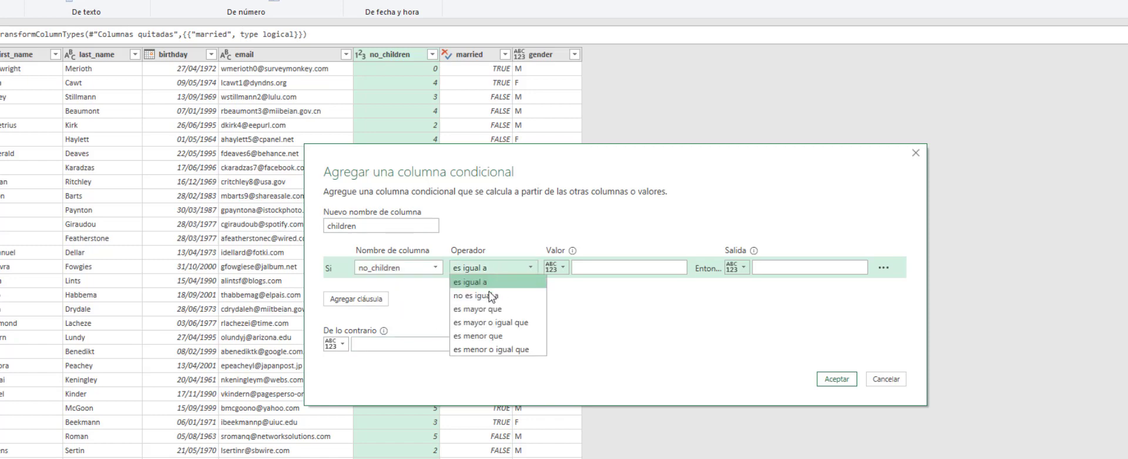
left_click(518, 320)
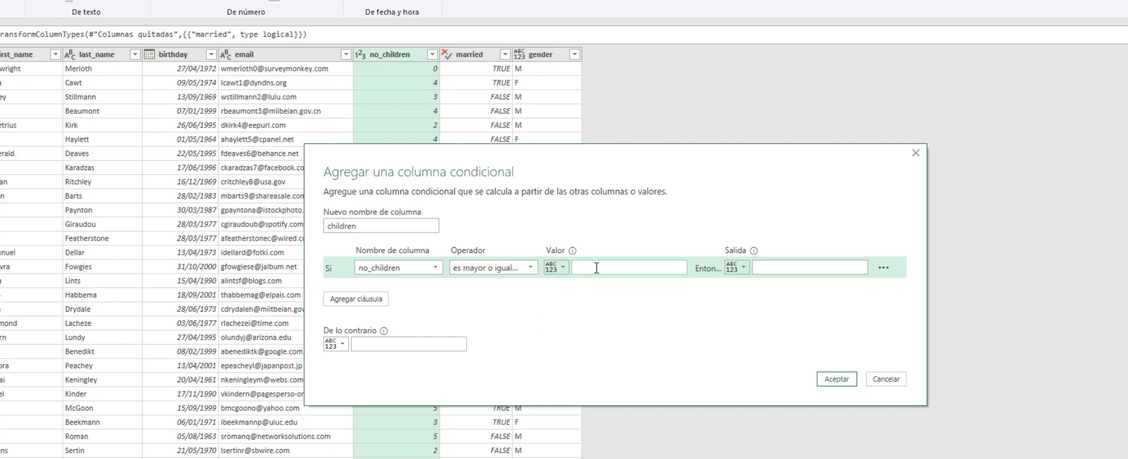
left_click(597, 268)
type("1")
Make the condition return 1 when it is met and 0 otherwise, and add the children column.
left_click(802, 268)
type("1")
left_click(400, 345)
type("0")
left_click(833, 380)
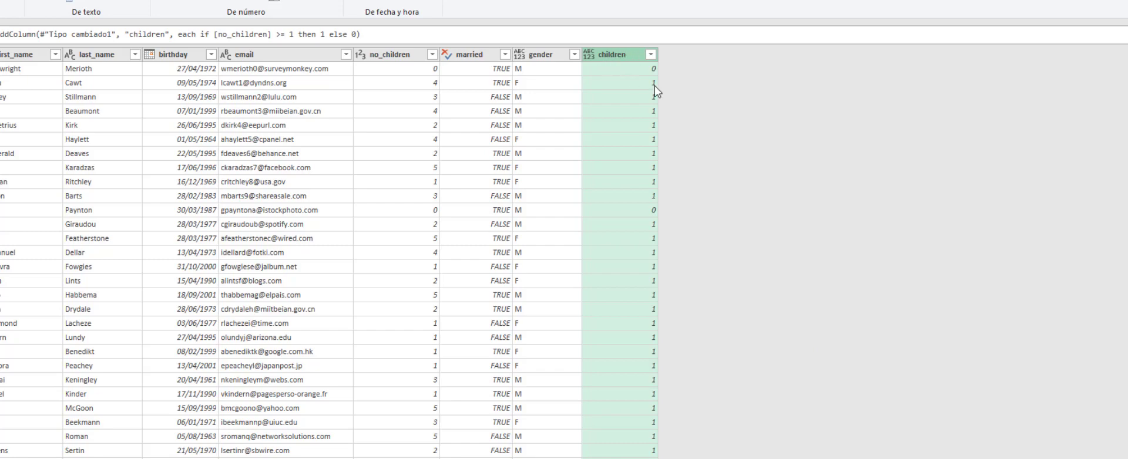
Change the children column's data type to Verdadero/Falso.
left_click(590, 54)
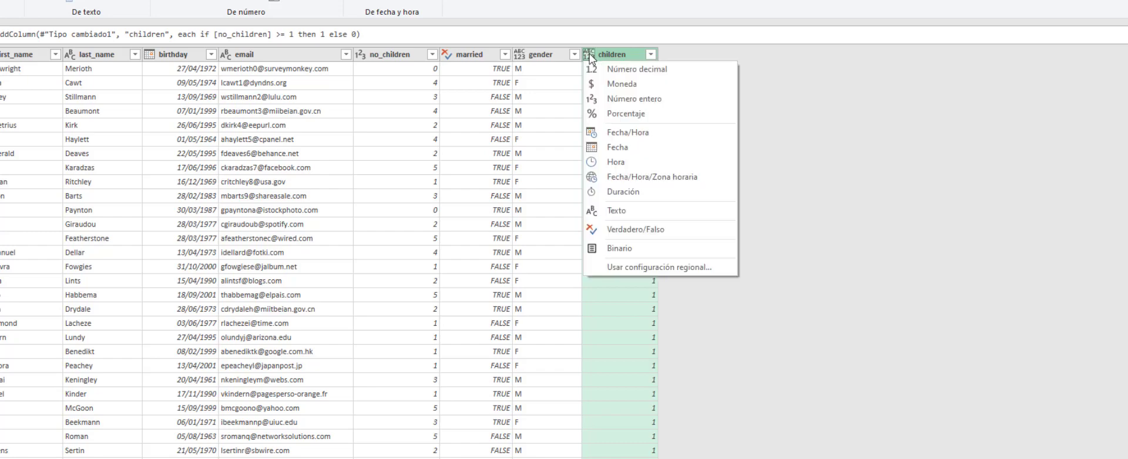
left_click(623, 231)
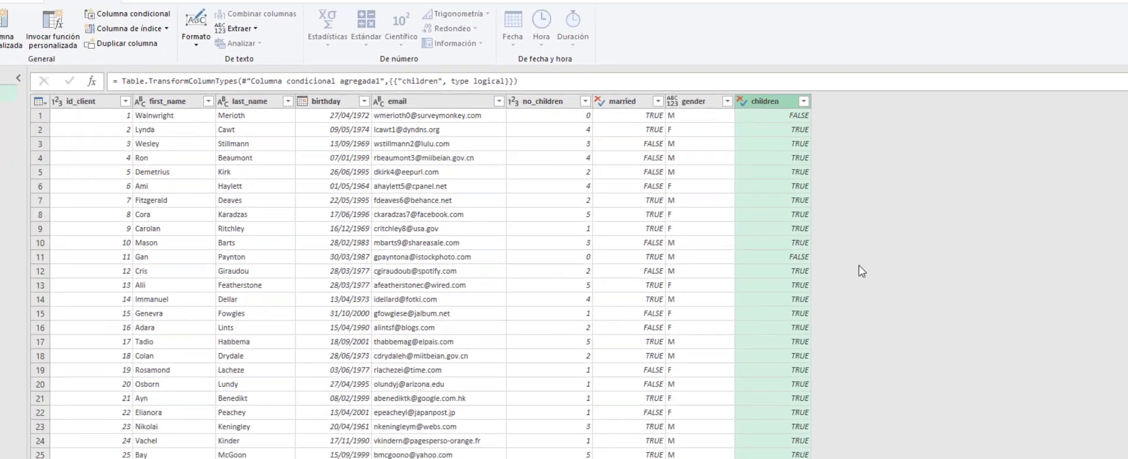
Remove the no_children column and load the Clientes query into the workbook.
left_click(392, 54)
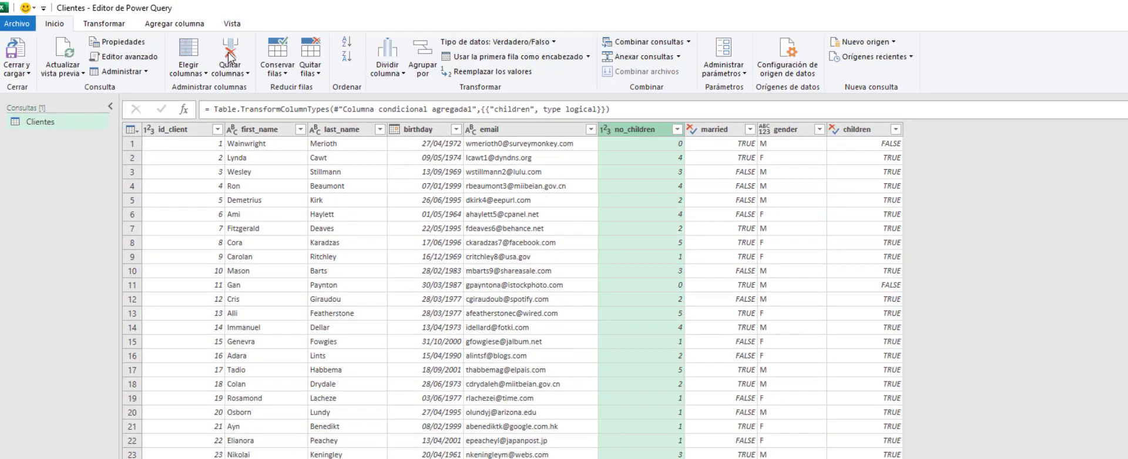
left_click(230, 52)
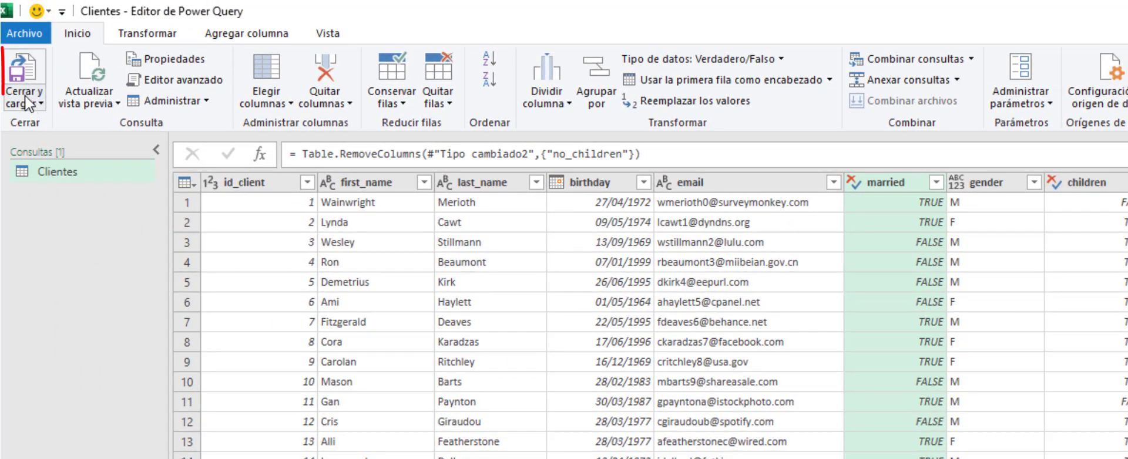
left_click(27, 103)
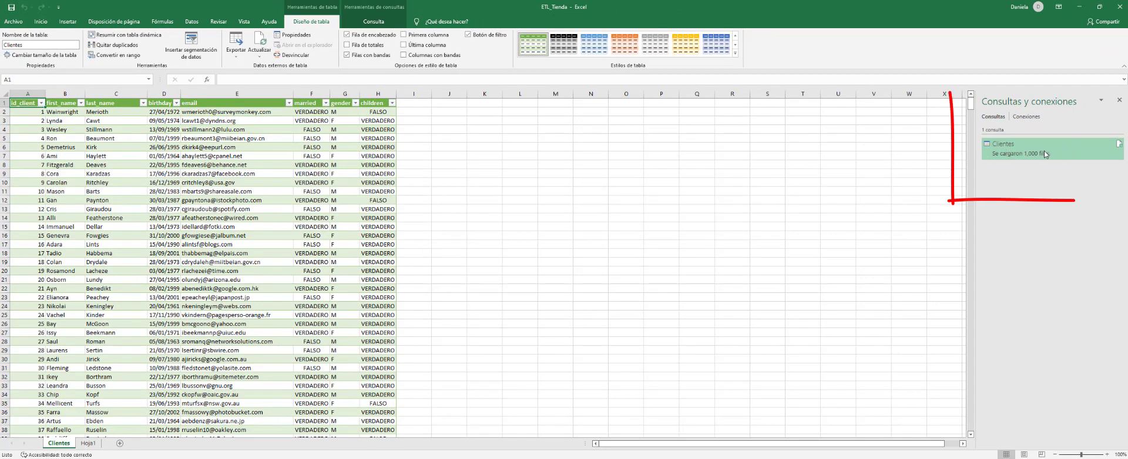
Refresh the Clientes query's data, and open the query in the Power Query editor and load it back into the sheet.
left_click(1013, 156)
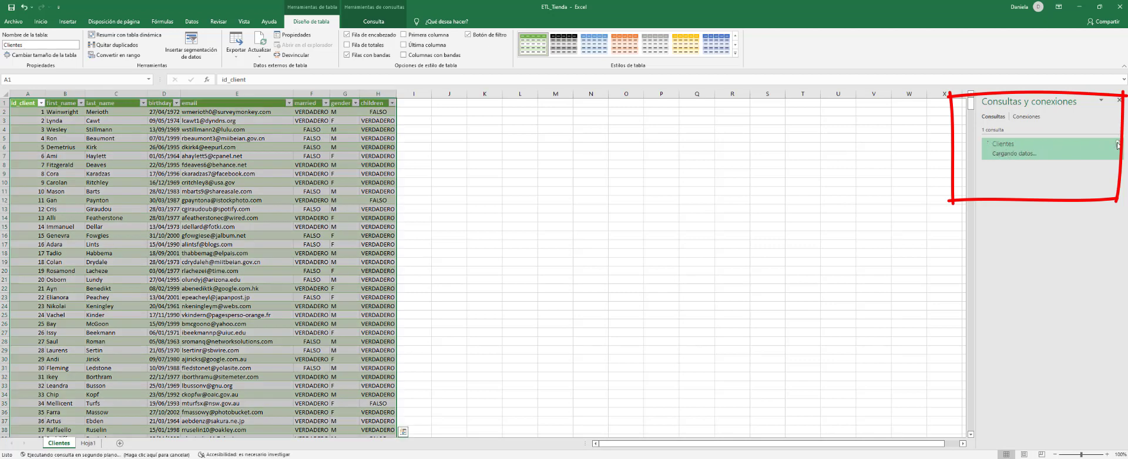
mouse_move(1118, 145)
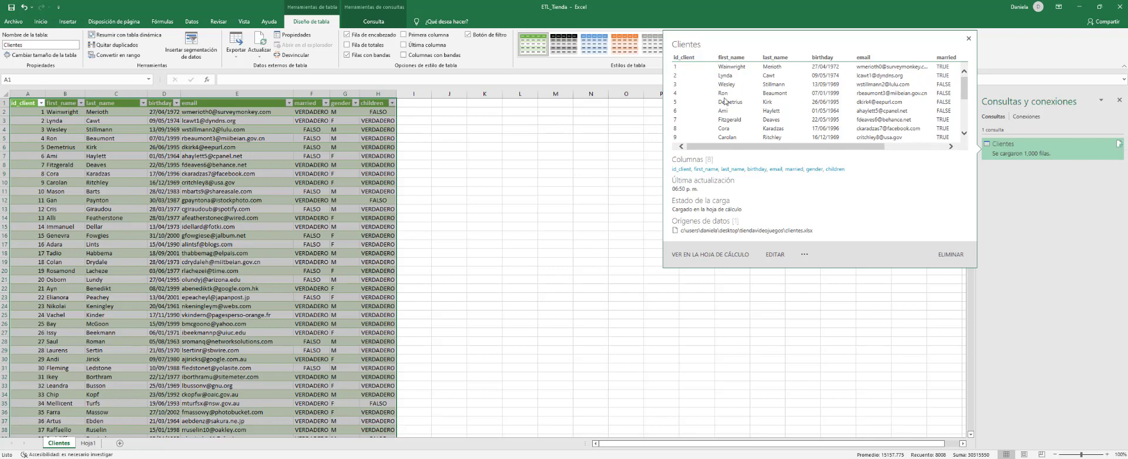
left_click(775, 256)
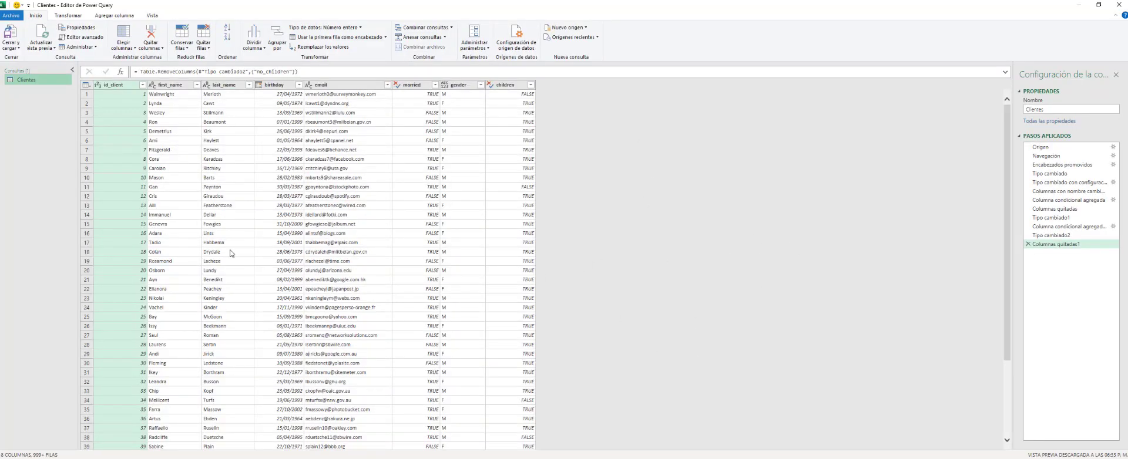
left_click(12, 36)
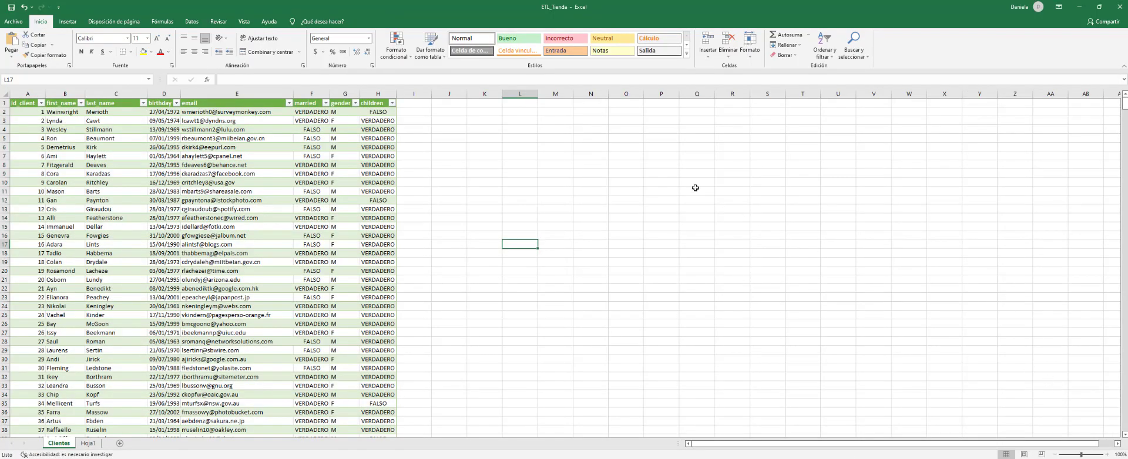
Show the workbook's queries and connections and open the Clientes query for editing.
left_click(192, 22)
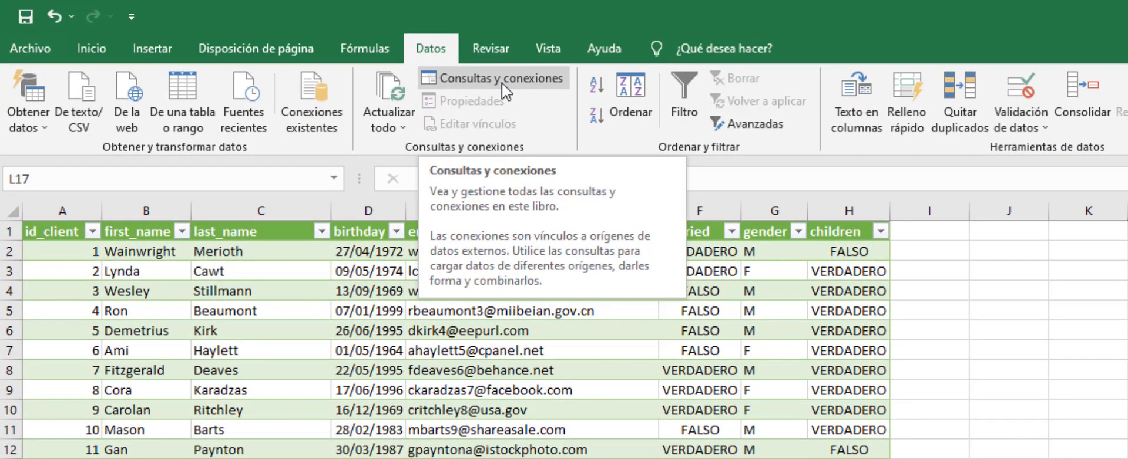
left_click(500, 83)
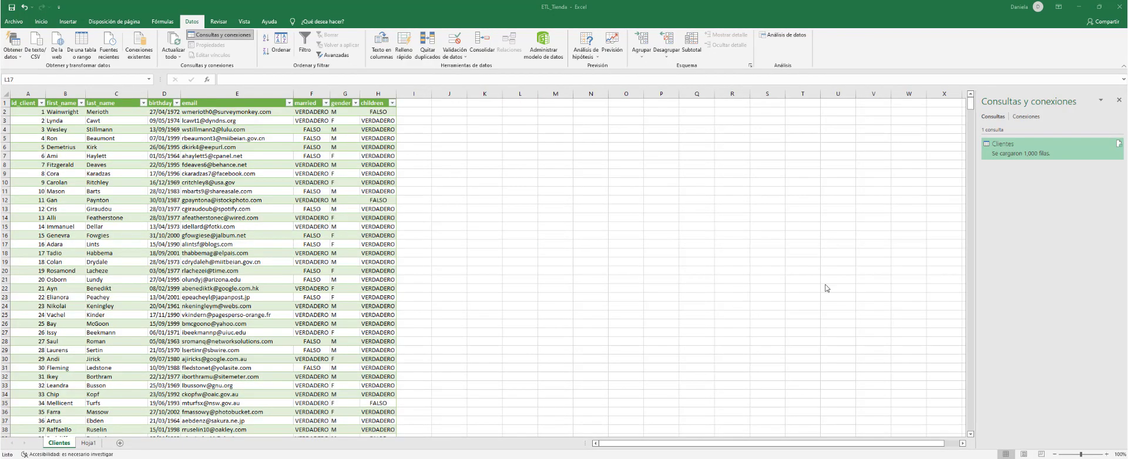
mouse_move(1119, 145)
left_click(774, 254)
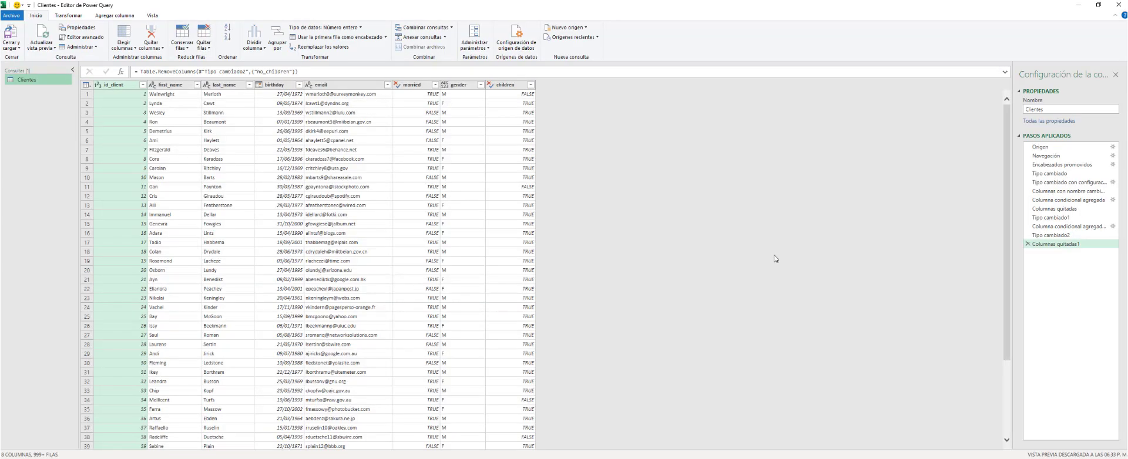
Remove the email column from the Clientes query and load the edited query back into the sheet.
left_click(351, 85)
left_click(151, 32)
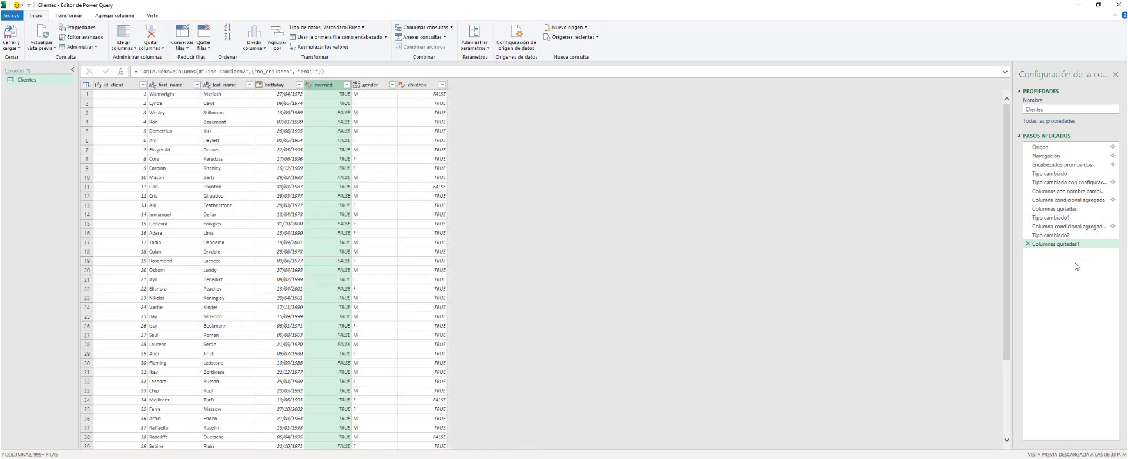
left_click(11, 34)
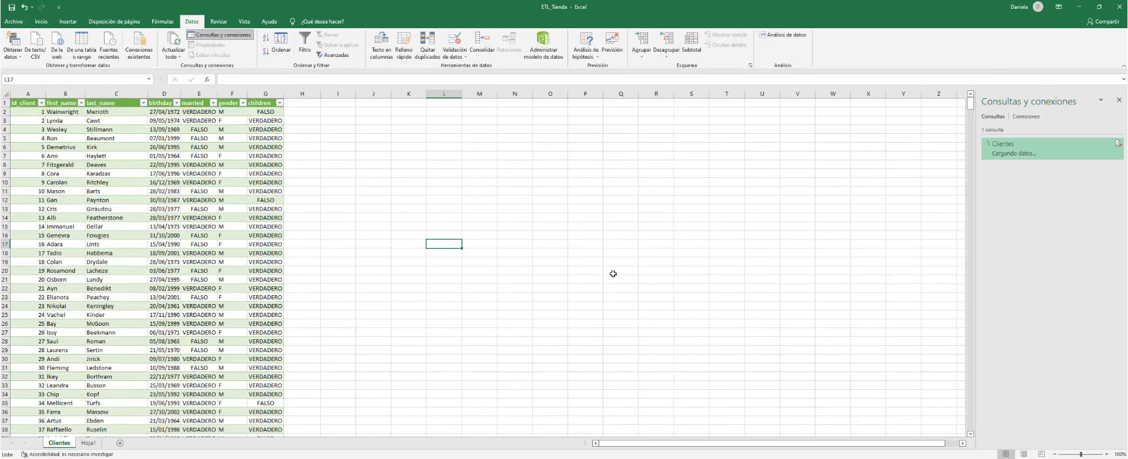